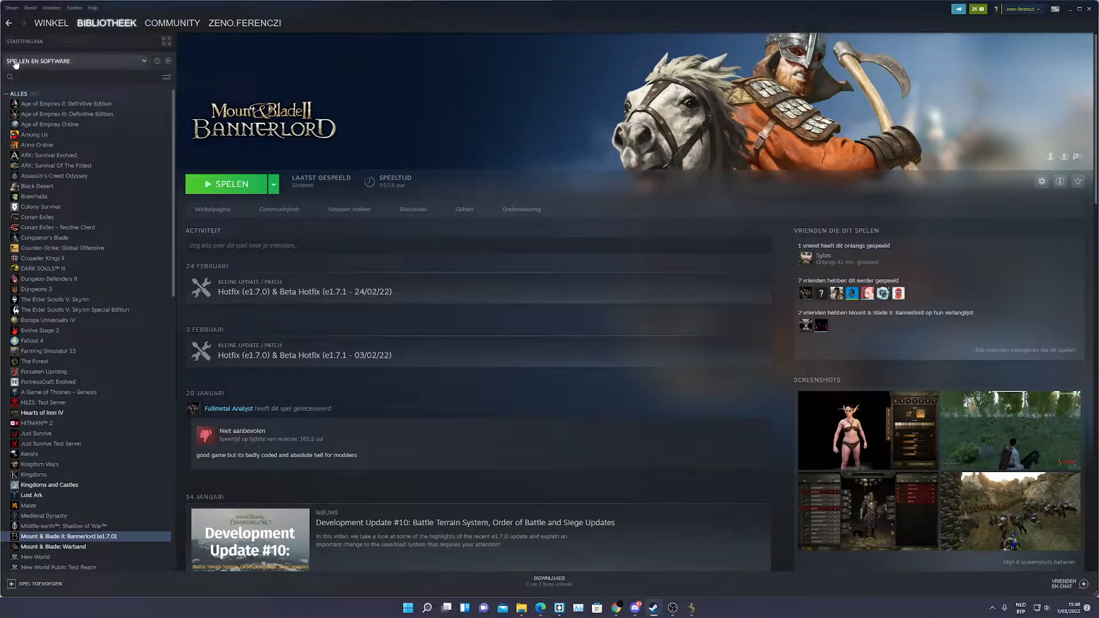
Include tools in the library list and launch Mount & Blade II: Bannerlord - Modding Kit.
{"action": "left_click", "coordinate": [63, 62]}
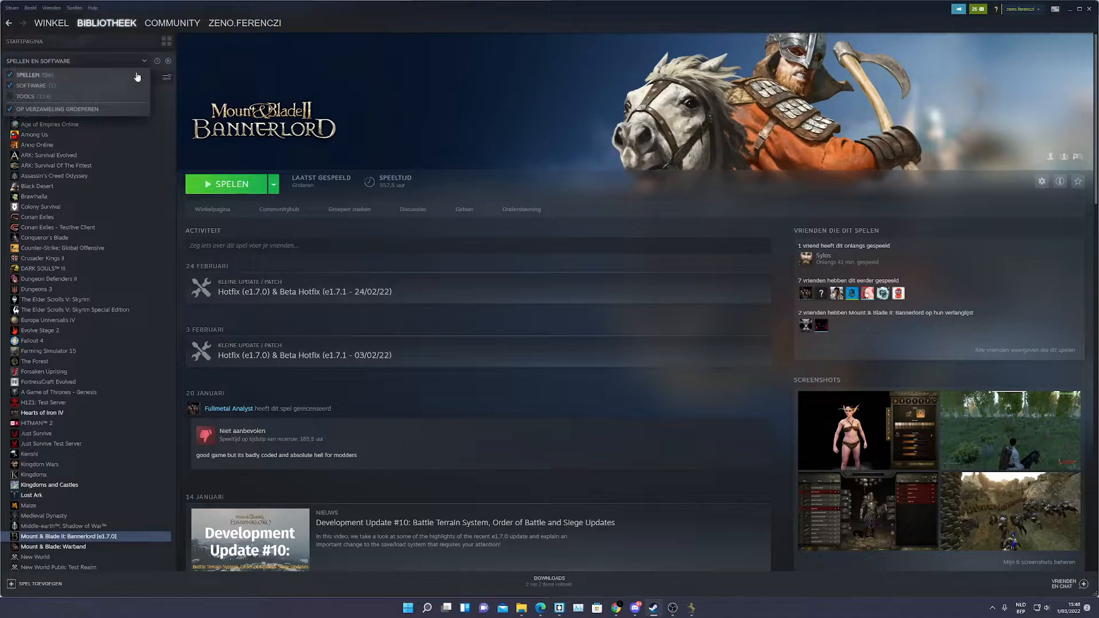
{"action": "left_click", "coordinate": [10, 97]}
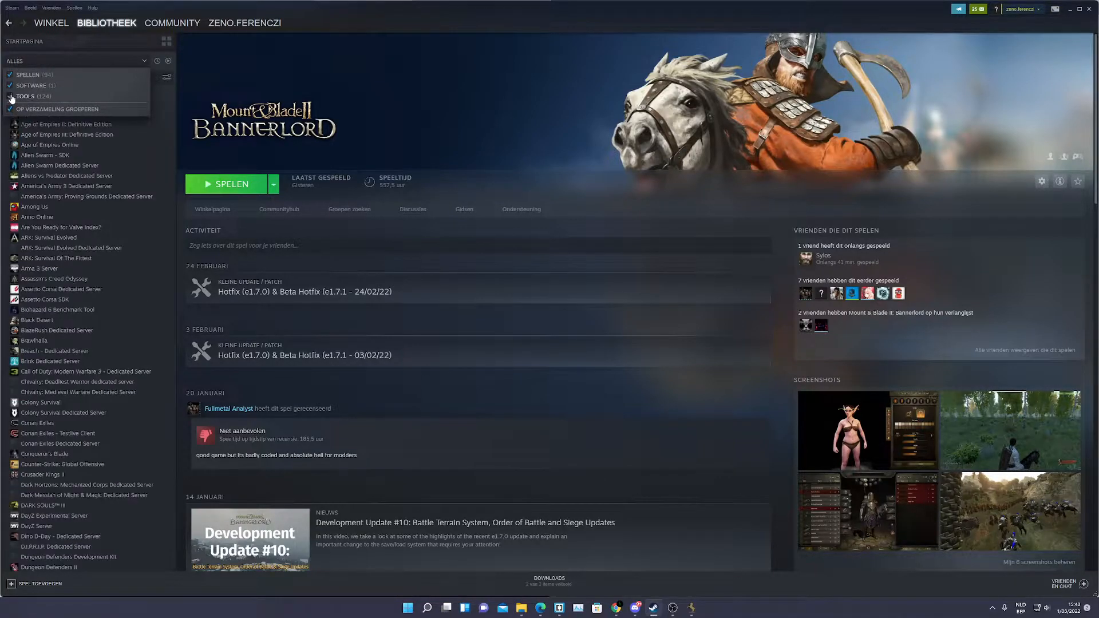
{"action": "scroll", "coordinate": [63, 322], "scroll_direction": "down", "scroll_amount": 15}
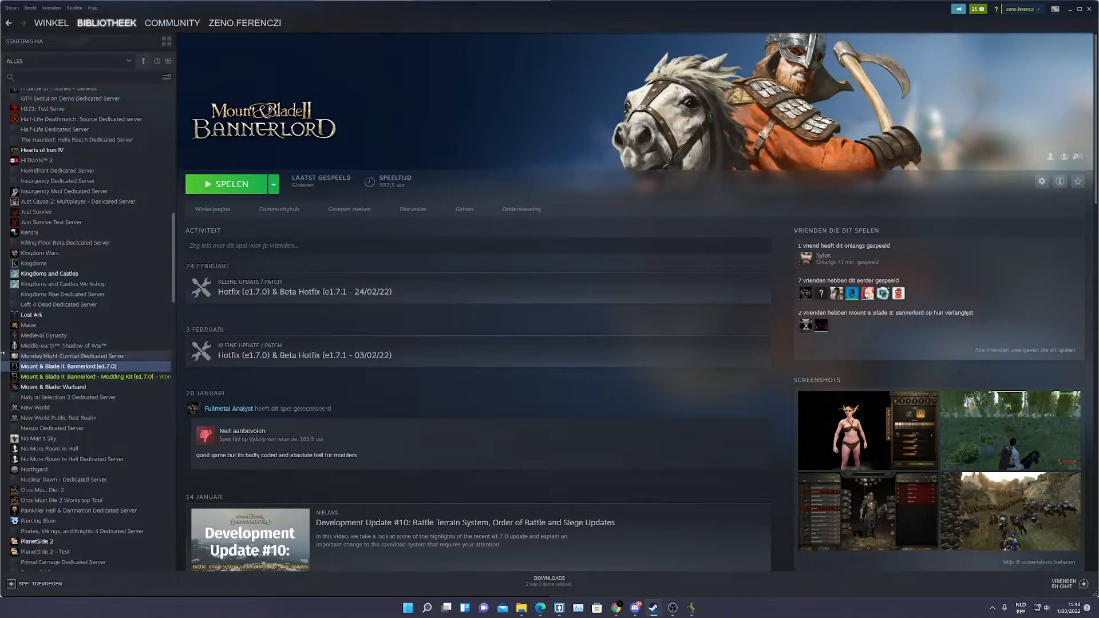
{"action": "left_click", "coordinate": [80, 377]}
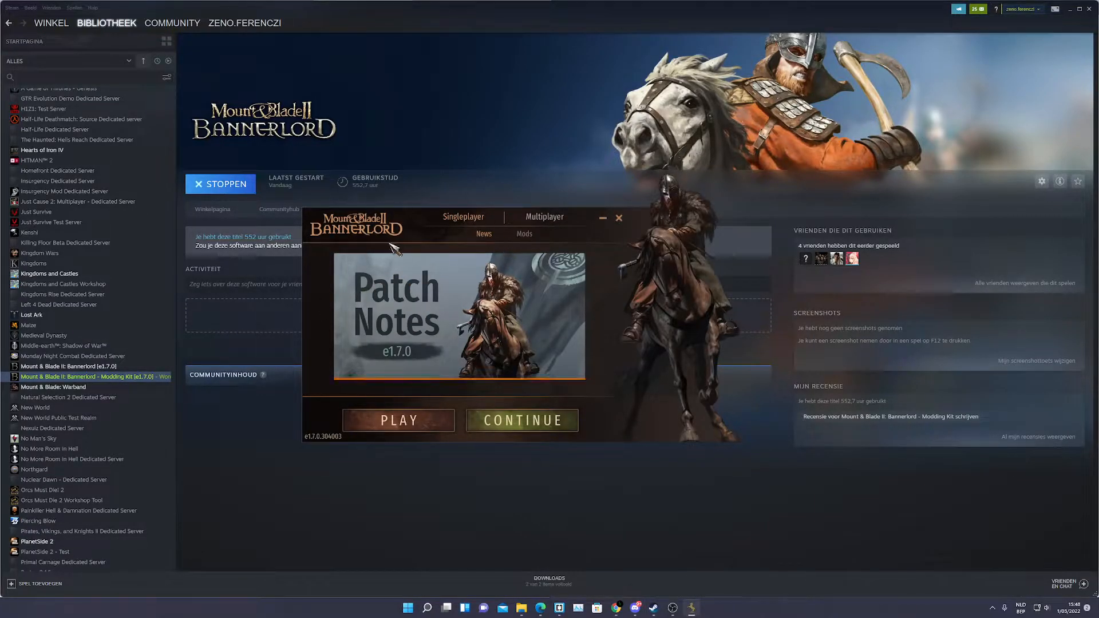
Look through the list of installed mods in the Bannerlord launcher.
{"action": "left_click", "coordinate": [525, 234]}
{"action": "scroll", "coordinate": [400, 321], "scroll_direction": "down", "scroll_amount": 3}
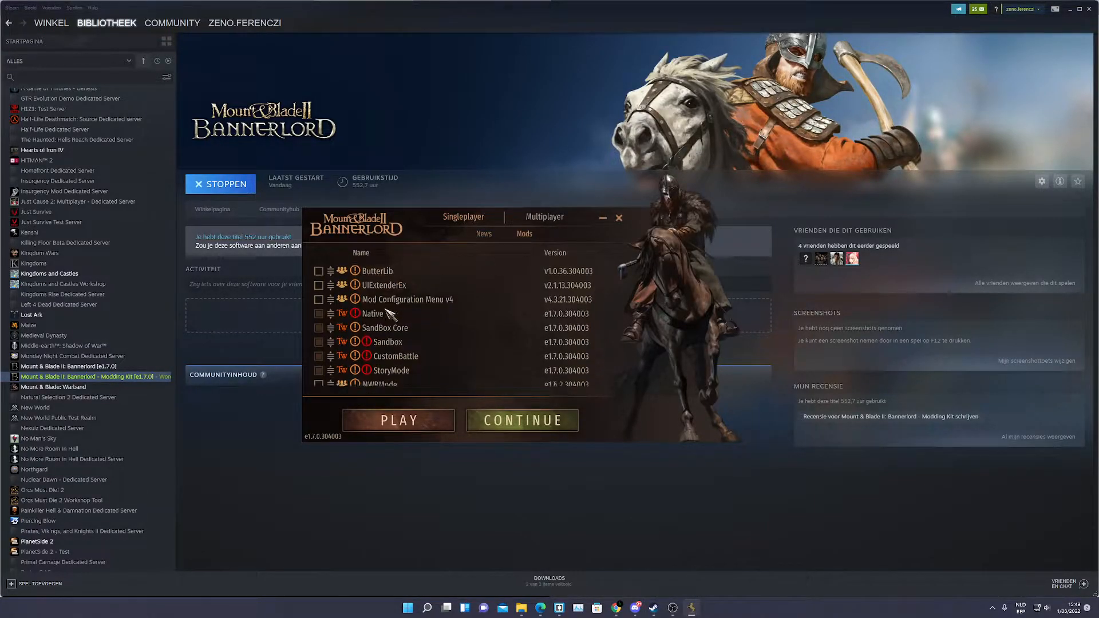
{"action": "scroll", "coordinate": [418, 343], "scroll_direction": "down", "scroll_amount": 3}
{"action": "scroll", "coordinate": [478, 342], "scroll_direction": "up", "scroll_amount": 8}
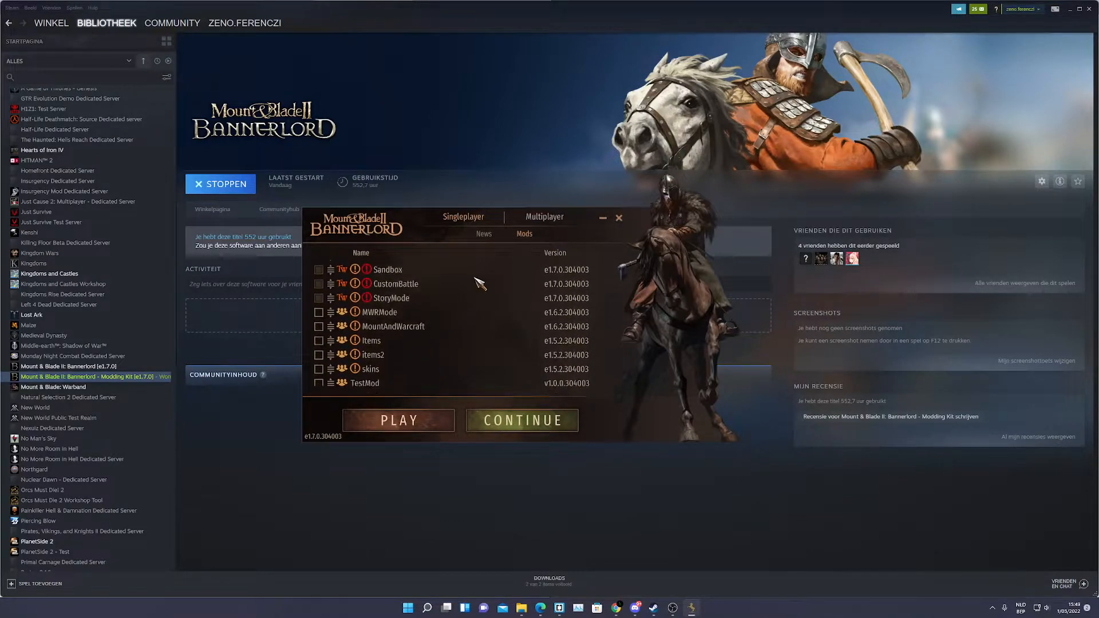
Start the game from the launcher and enter the Editor.
{"action": "left_click", "coordinate": [483, 233]}
{"action": "left_click", "coordinate": [426, 421]}
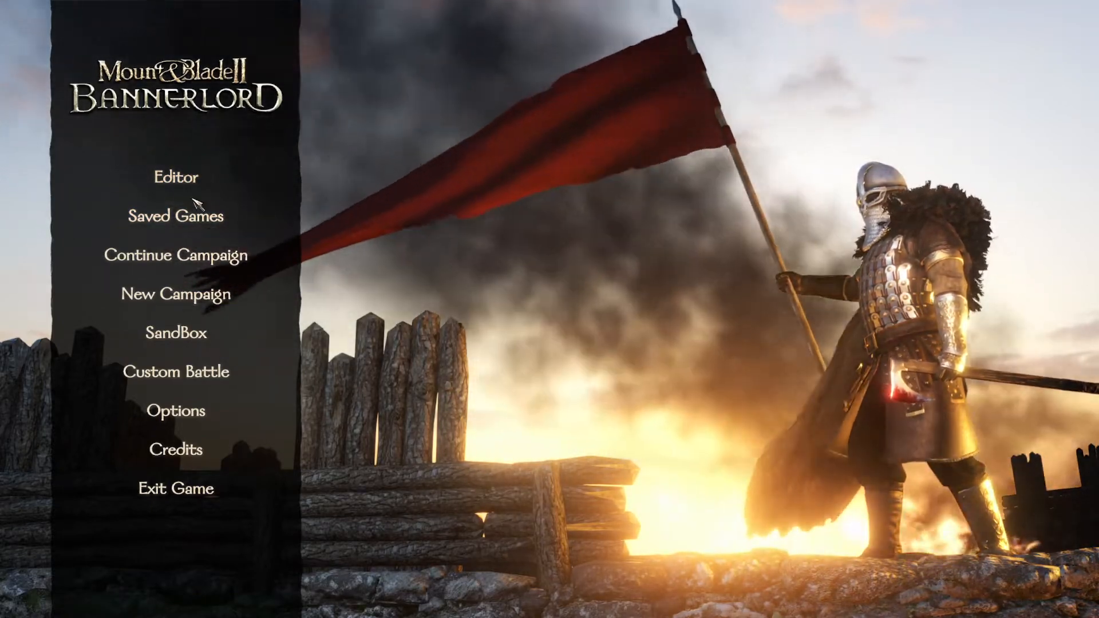
{"action": "left_click", "coordinate": [208, 188]}
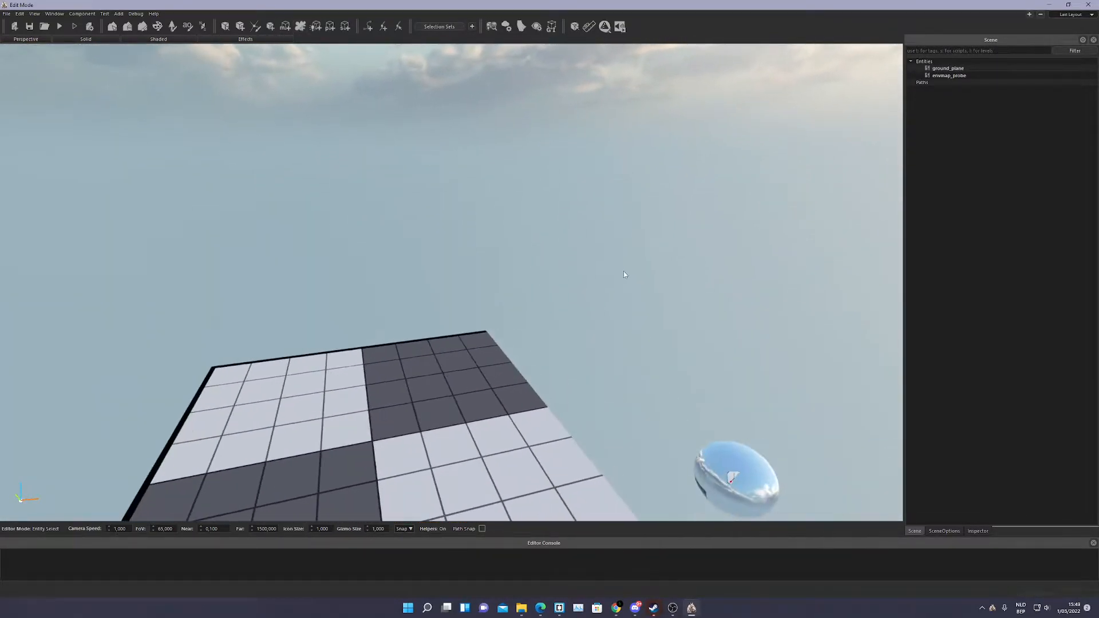
{"action": "scroll", "coordinate": [704, 430], "scroll_direction": "down", "scroll_amount": 3}
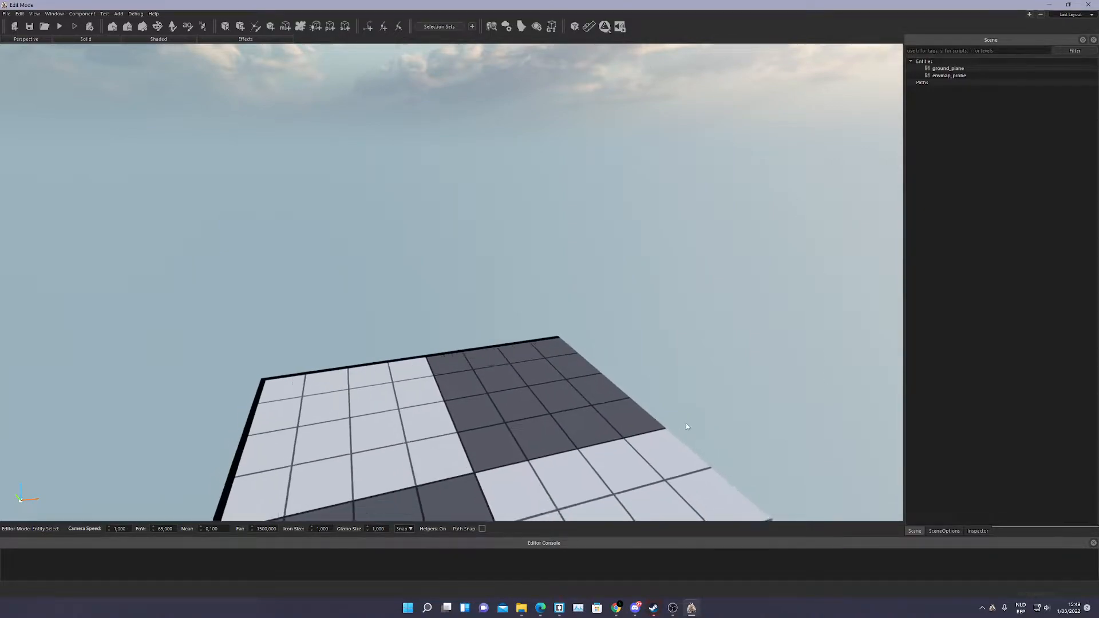
{"action": "scroll", "coordinate": [335, 167], "scroll_direction": "up", "scroll_amount": 1}
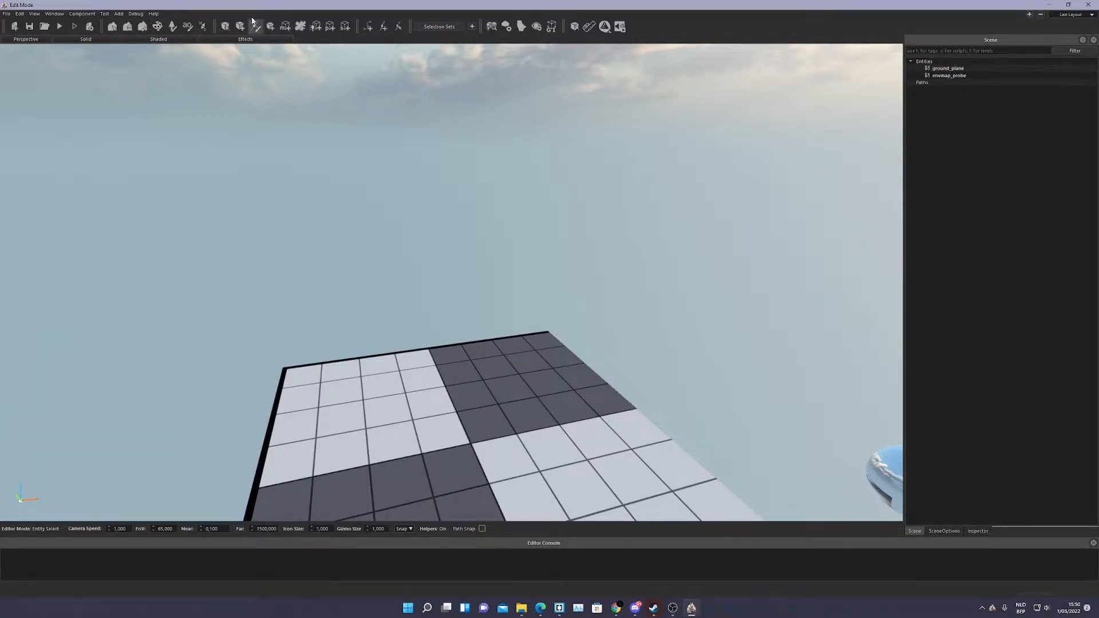
{"action": "scroll", "coordinate": [437, 311], "scroll_direction": "up", "scroll_amount": 2}
{"action": "right_click_drag", "start_coordinate": [437, 312], "coordinate": [334, 150]}
{"action": "scroll", "coordinate": [334, 150], "scroll_direction": "down", "scroll_amount": 2}
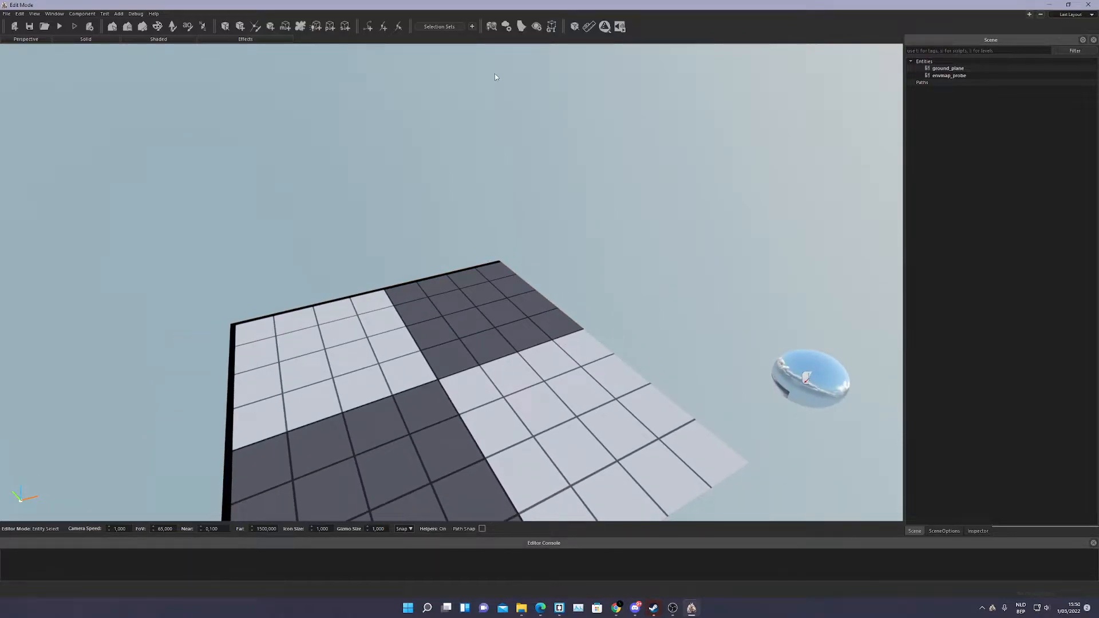
{"action": "scroll", "coordinate": [510, 61], "scroll_direction": "up", "scroll_amount": 1}
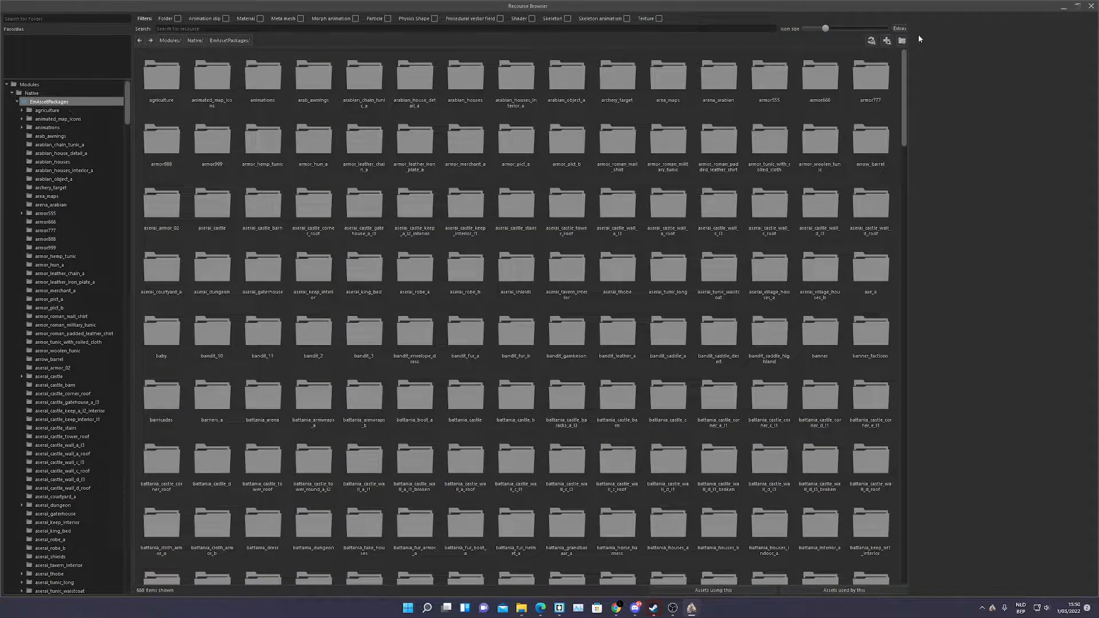
{"action": "left_click", "coordinate": [1091, 6]}
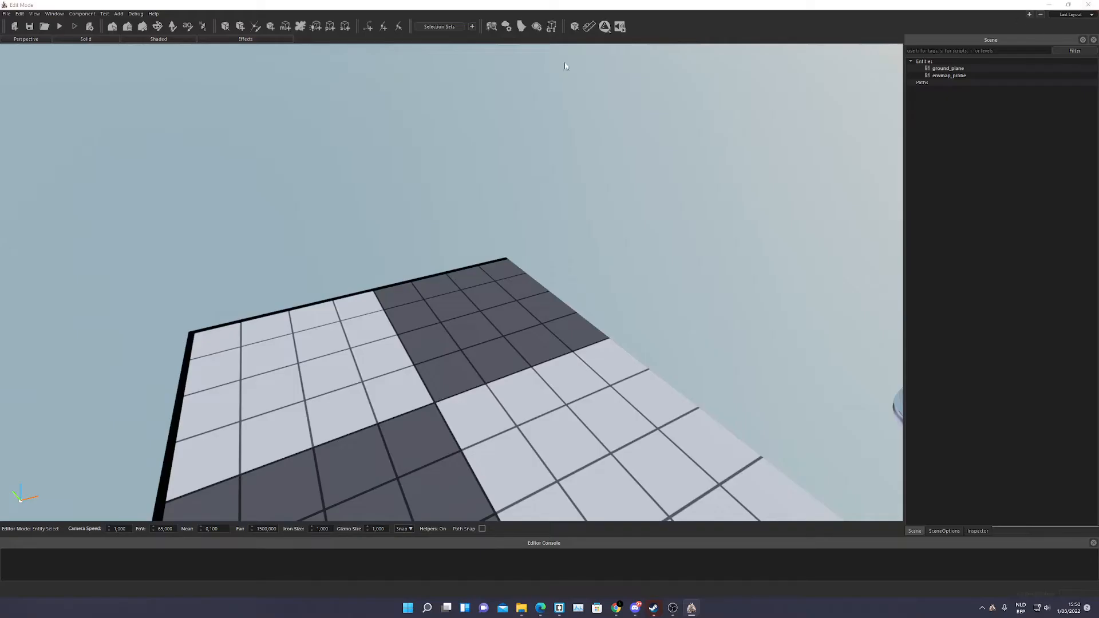
Browse the native arabian_houses assets in the Resource Browser, inspect the arabian_house_fake_a mesh, and return to the scene.
{"action": "left_click", "coordinate": [491, 27]}
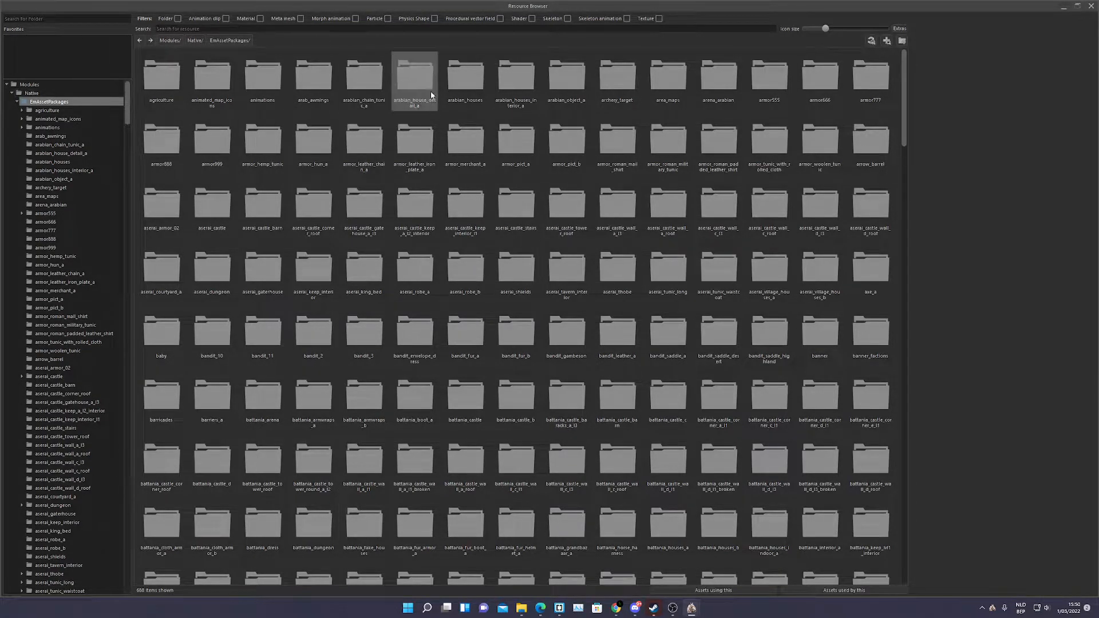
{"action": "double_click", "coordinate": [467, 81]}
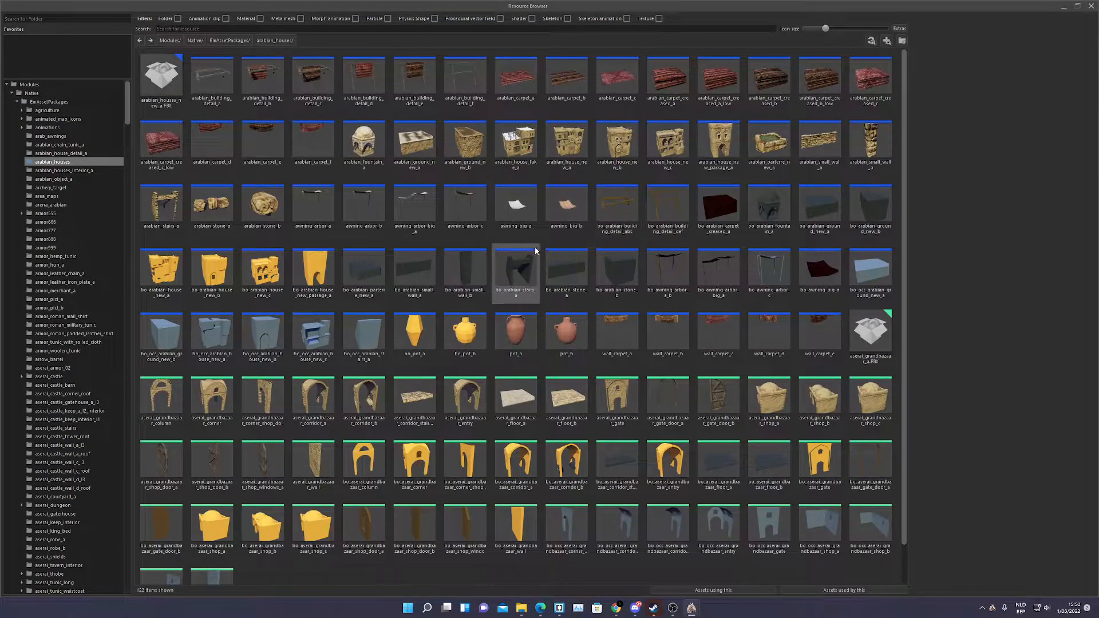
{"action": "scroll", "coordinate": [519, 269], "scroll_direction": "down", "scroll_amount": 1}
{"action": "scroll", "coordinate": [524, 324], "scroll_direction": "up", "scroll_amount": 1}
{"action": "scroll", "coordinate": [524, 324], "scroll_direction": "up", "scroll_amount": 1}
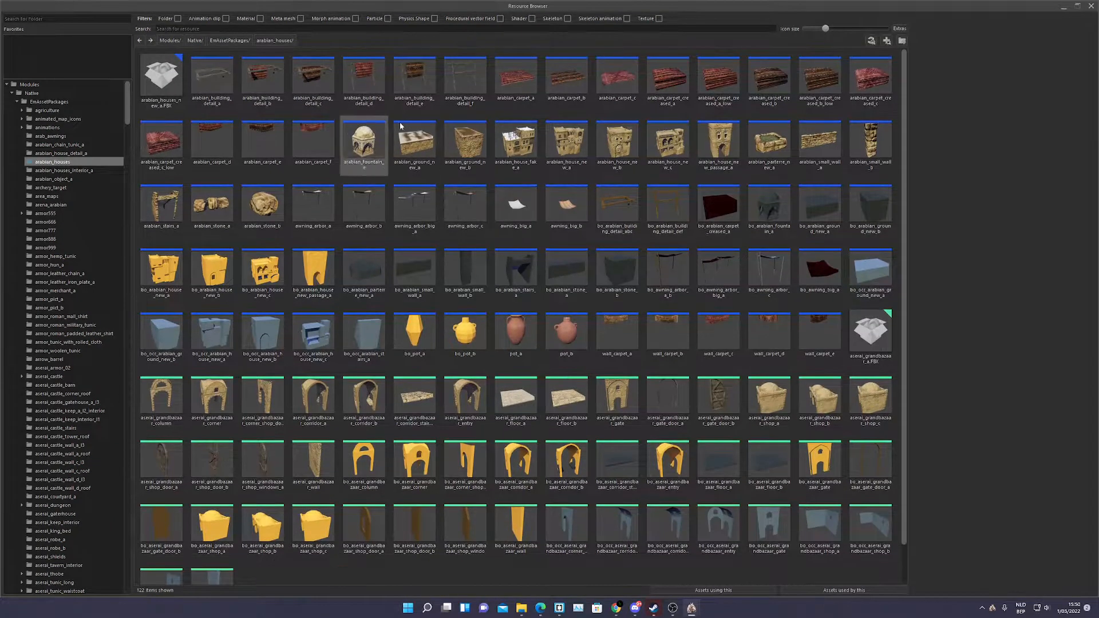
{"action": "left_click", "coordinate": [515, 140]}
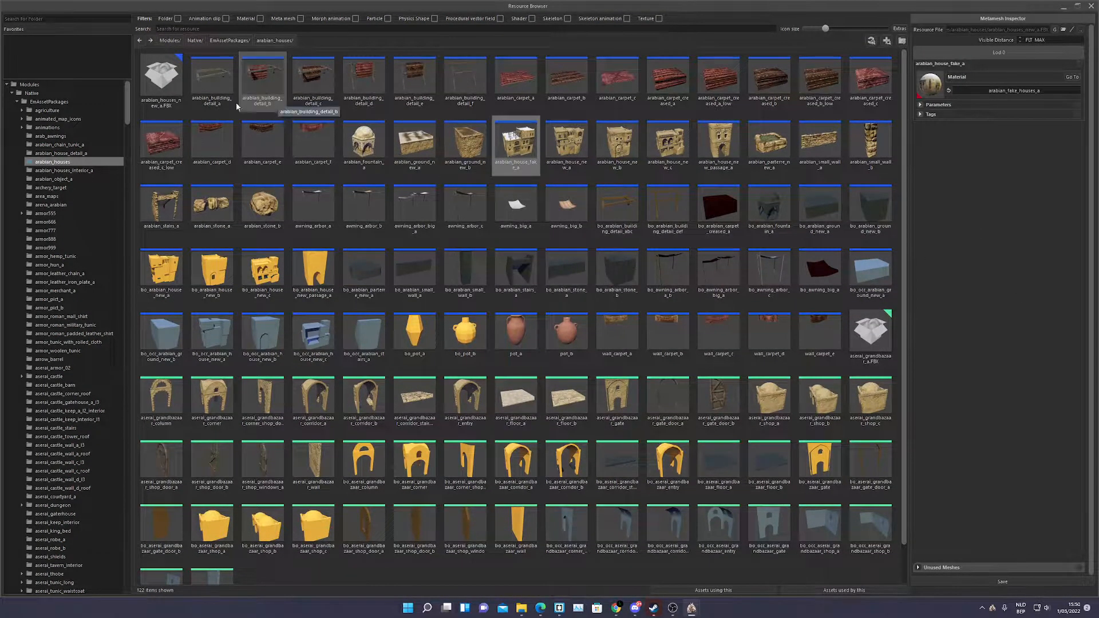
{"action": "left_click", "coordinate": [1090, 6]}
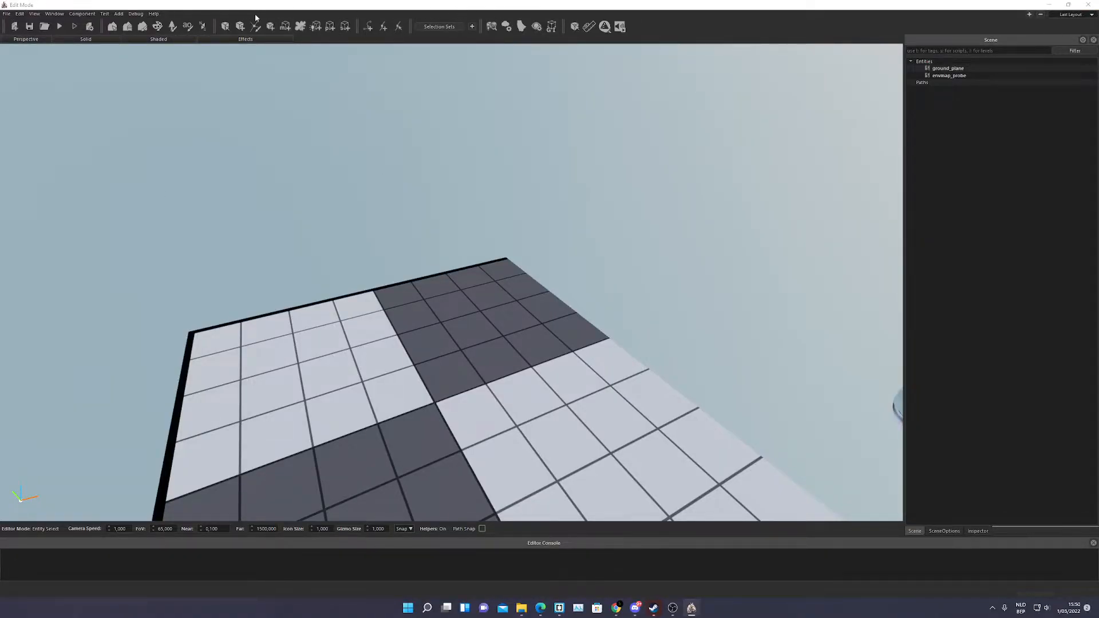
Try to create a new module named items.
{"action": "left_click", "coordinate": [6, 14]}
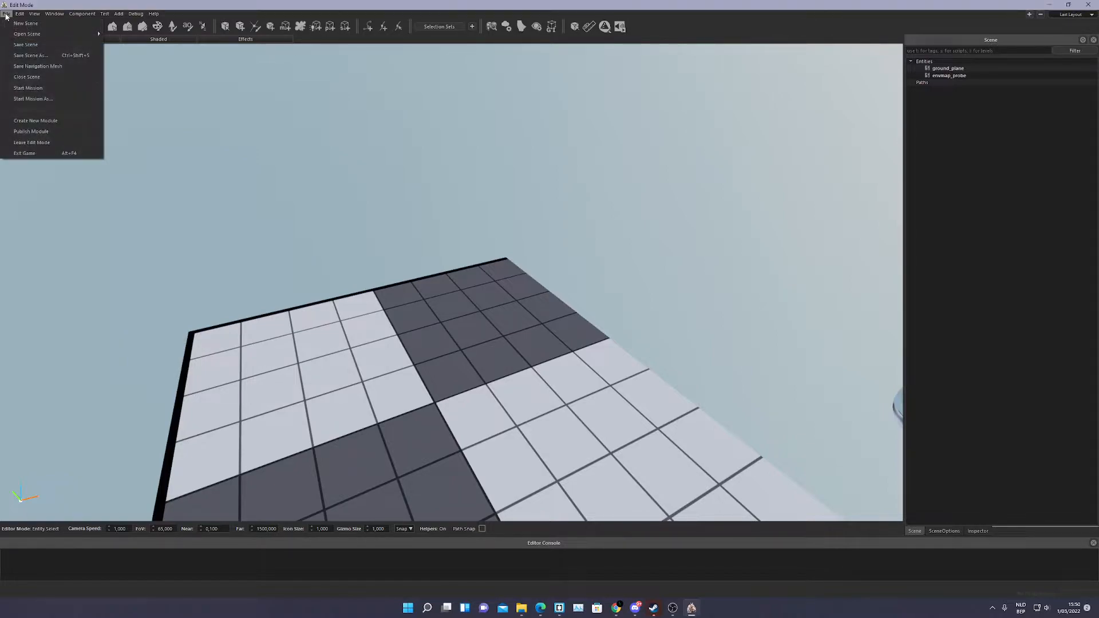
{"action": "left_click", "coordinate": [51, 122]}
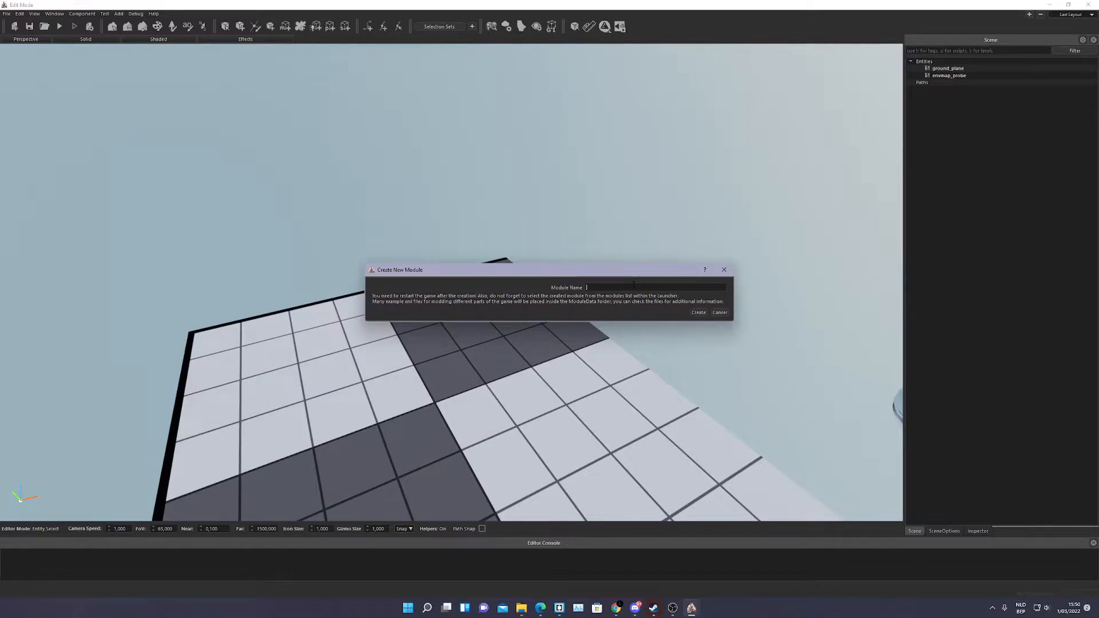
{"action": "type", "text": "ems"}
{"action": "double_click", "coordinate": [592, 287]}
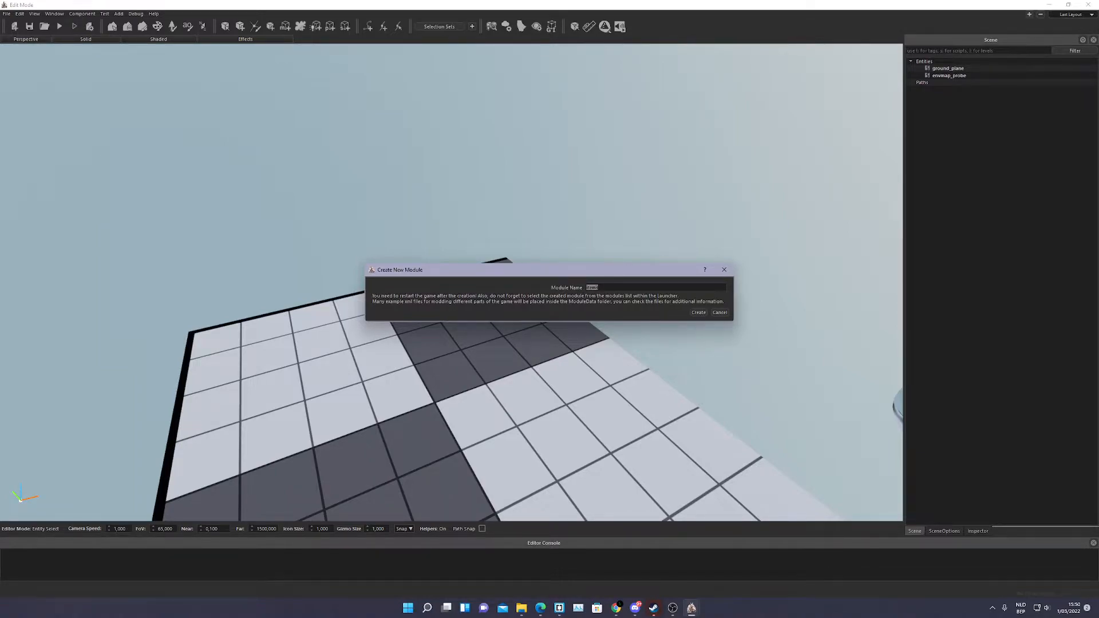
{"action": "left_click", "coordinate": [697, 312]}
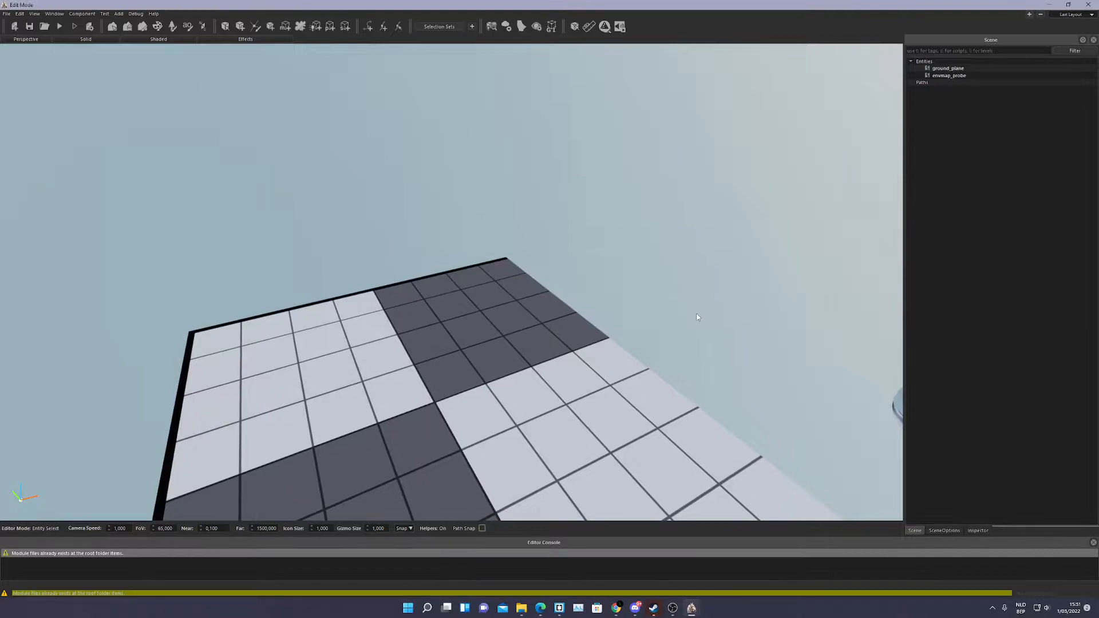
{"action": "left_click", "coordinate": [486, 313]}
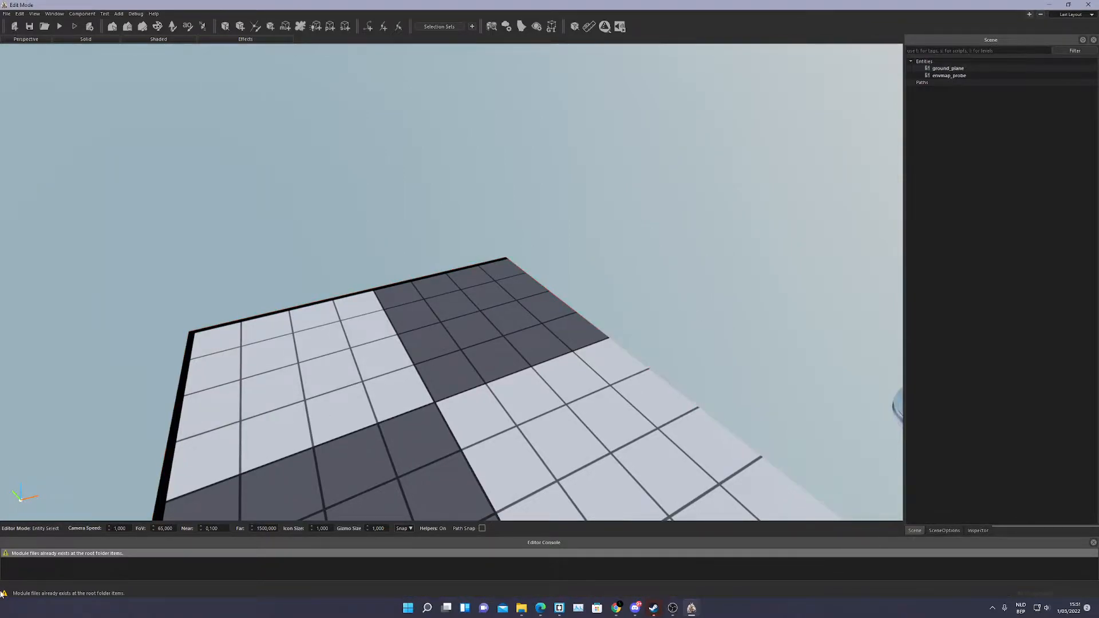
{"action": "left_click", "coordinate": [6, 14]}
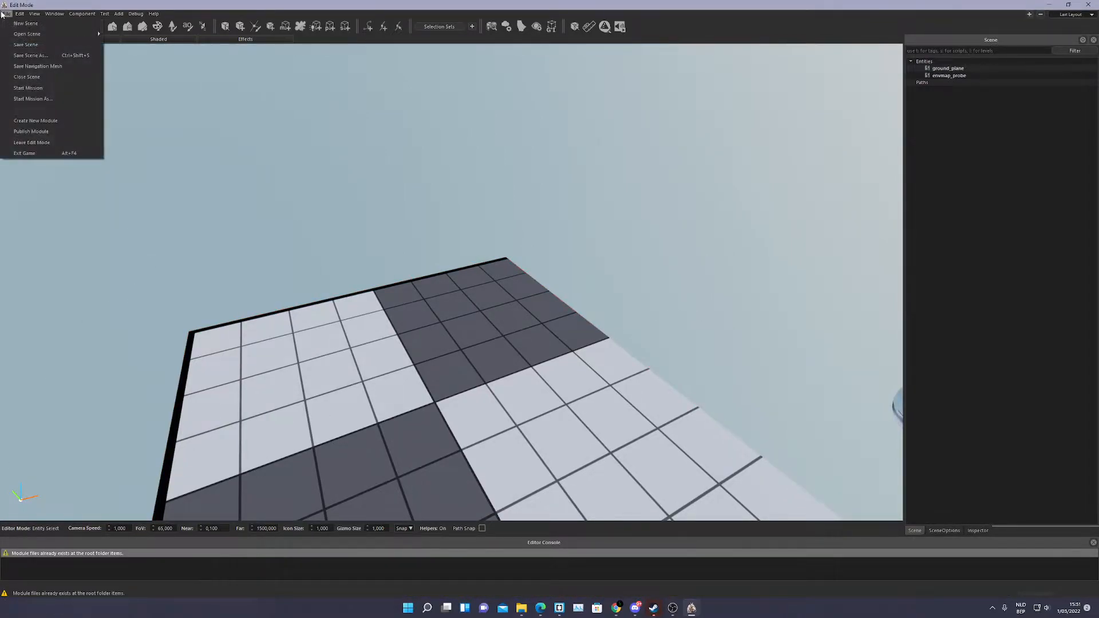
{"action": "left_click", "coordinate": [45, 131]}
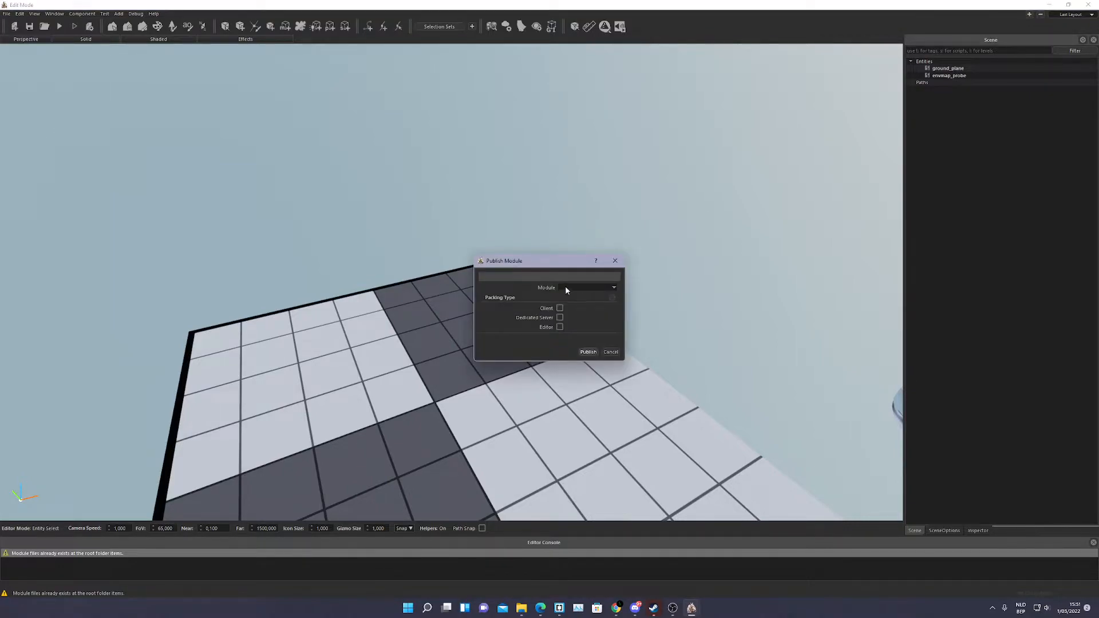
{"action": "left_click", "coordinate": [614, 260]}
Create a new module named itemmsssss and exit the editor without saving the scene.
{"action": "left_click", "coordinate": [6, 13]}
{"action": "left_click", "coordinate": [35, 120]}
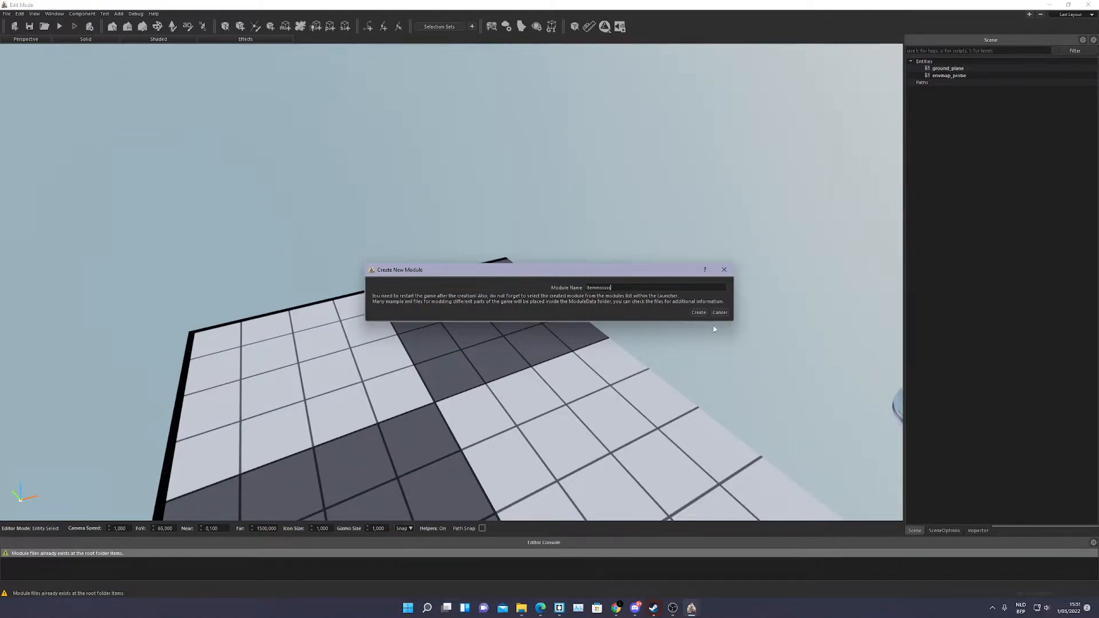
{"action": "left_click", "coordinate": [696, 312]}
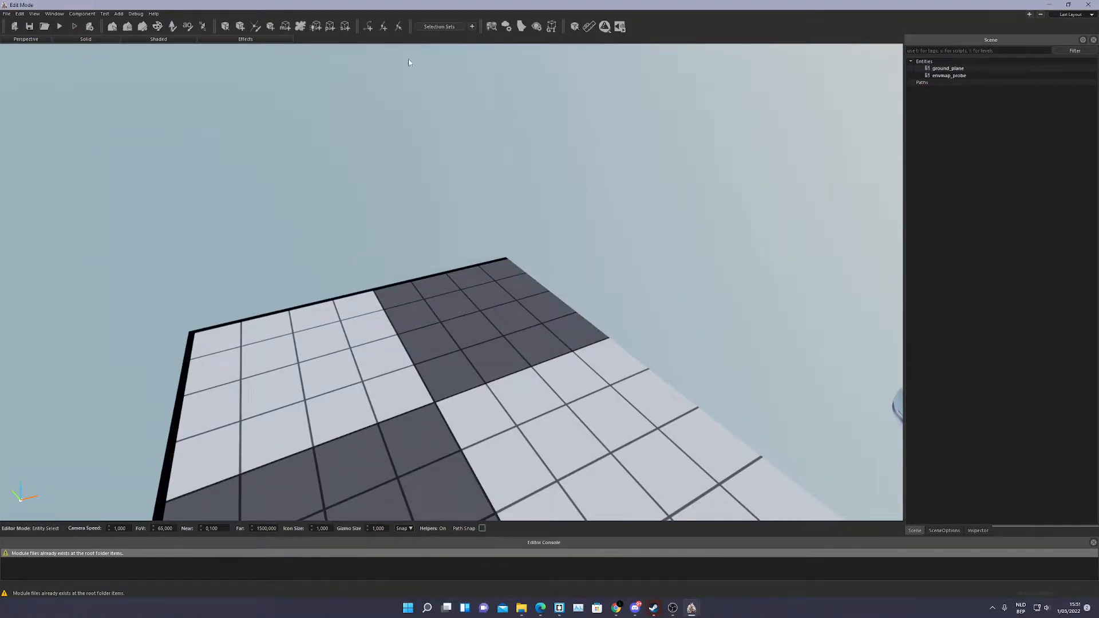
{"action": "left_click", "coordinate": [1088, 5]}
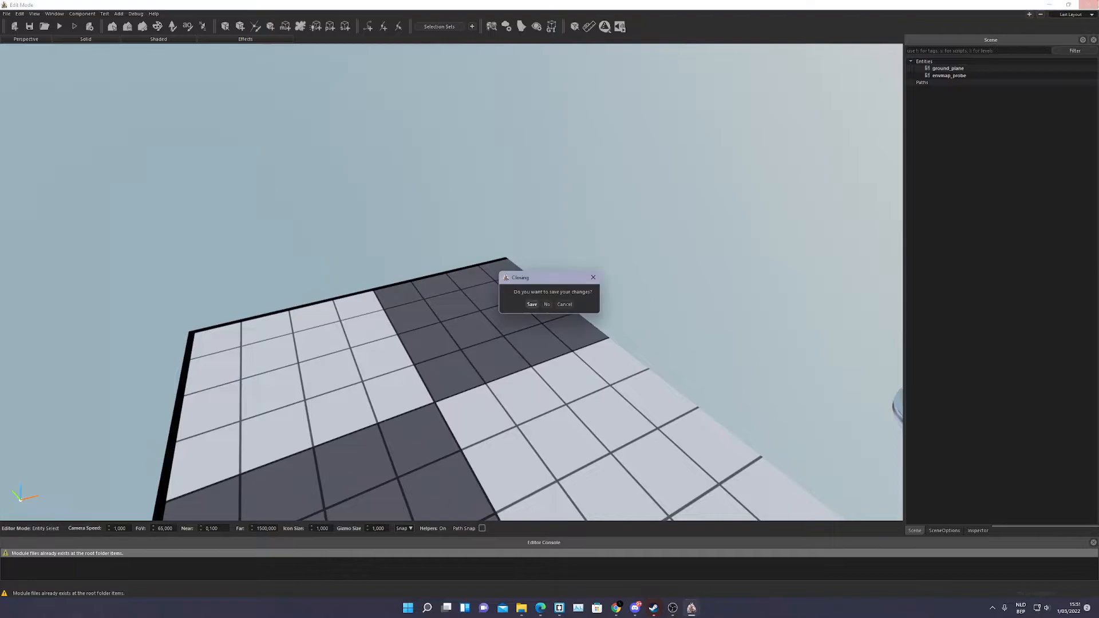
{"action": "left_click", "coordinate": [547, 305]}
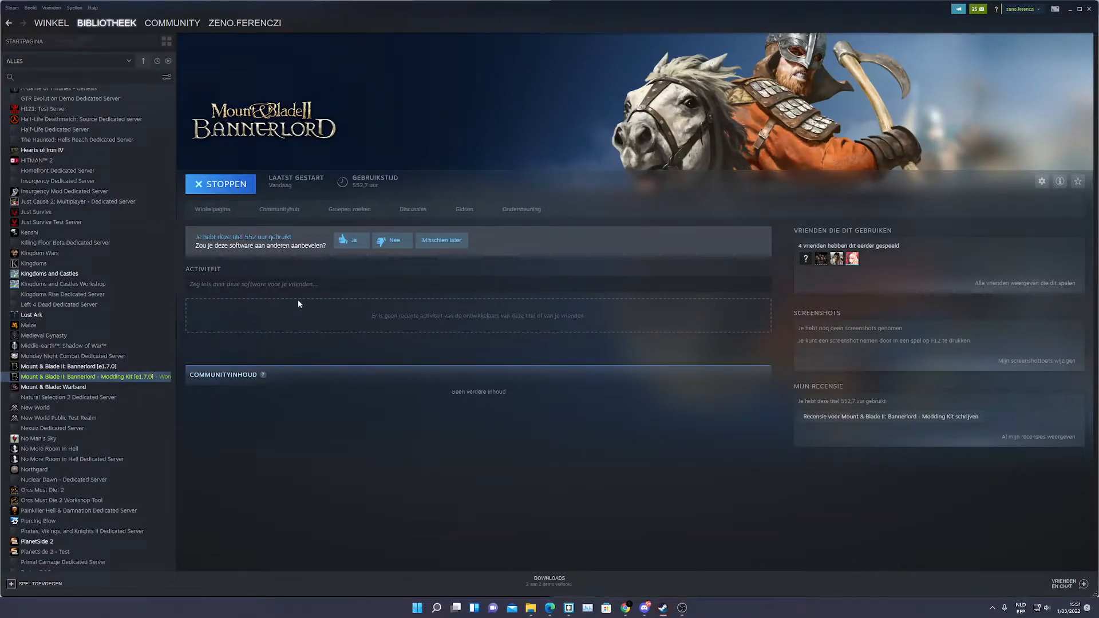
Relaunch the Modding Kit with the itemmsssss module enabled, accepting the version dependency caution.
{"action": "left_click", "coordinate": [238, 192]}
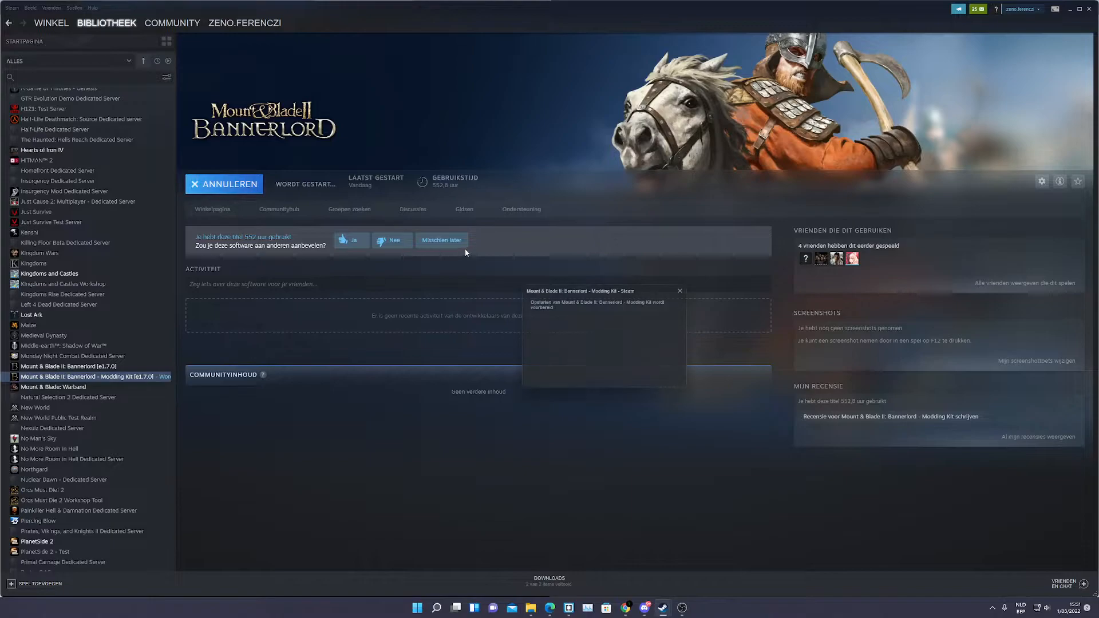
{"action": "scroll", "coordinate": [416, 284], "scroll_direction": "down", "scroll_amount": 10}
{"action": "left_click", "coordinate": [318, 376]}
{"action": "left_click", "coordinate": [395, 420]}
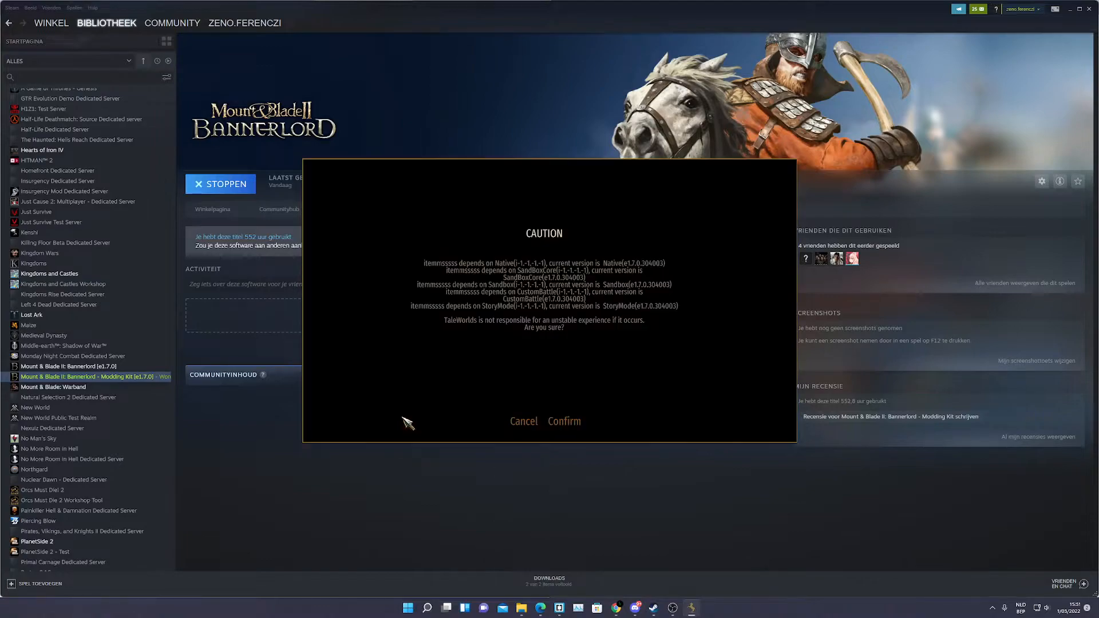
{"action": "left_click", "coordinate": [568, 426]}
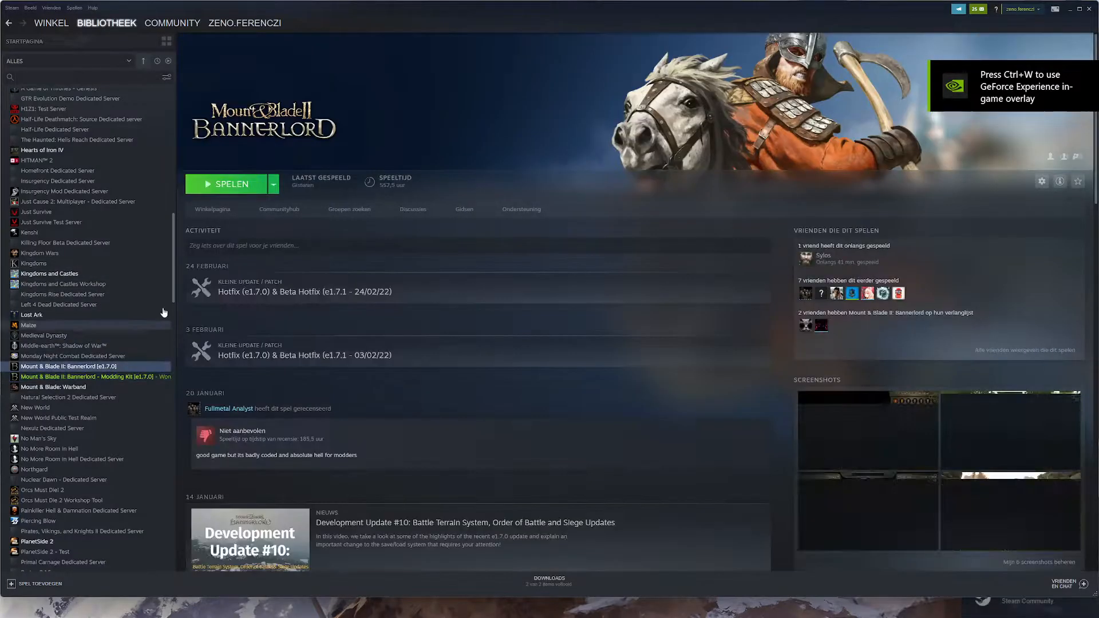
Browse Mount & Blade II: Bannerlord's local files from its Steam properties and go into the Modules folder.
{"action": "right_click", "coordinate": [117, 366]}
{"action": "left_click", "coordinate": [143, 424]}
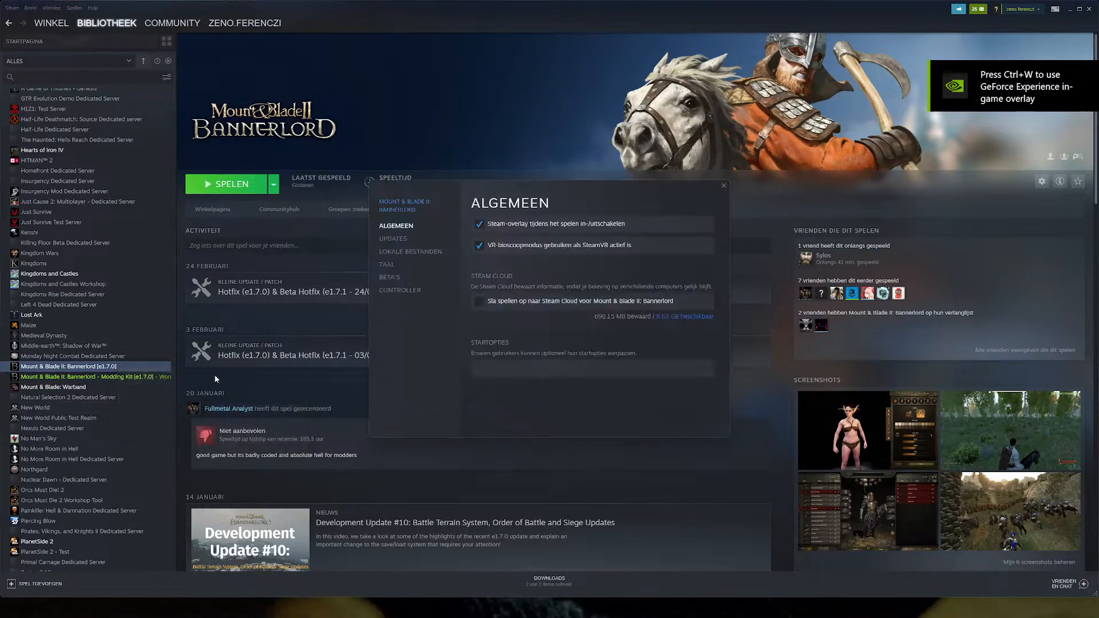
{"action": "left_click", "coordinate": [410, 251]}
{"action": "left_click", "coordinate": [662, 224]}
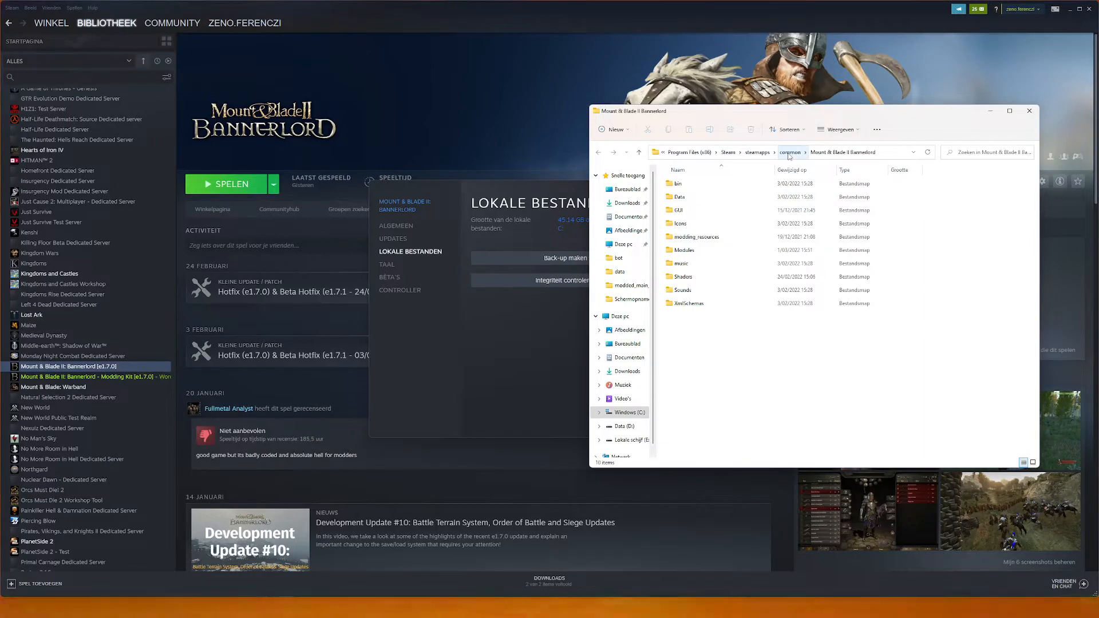
{"action": "left_click", "coordinate": [740, 252]}
{"action": "scroll", "coordinate": [699, 269], "scroll_direction": "down", "scroll_amount": 2}
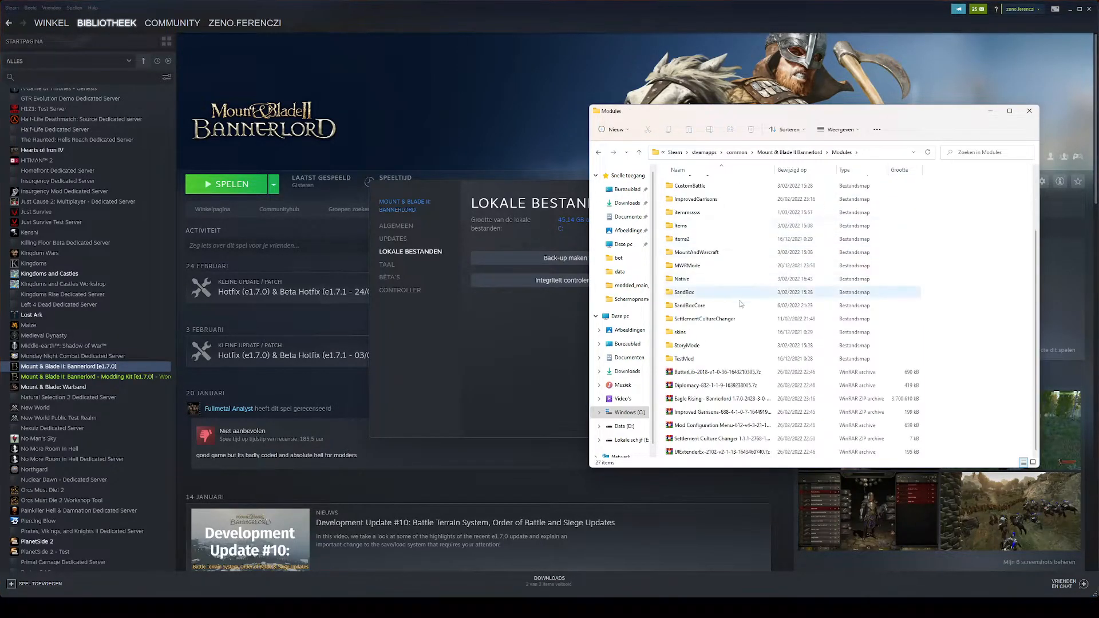
Go into the ModuleData folder of the itemmsssss module.
{"action": "scroll", "coordinate": [689, 358], "scroll_direction": "up", "scroll_amount": 1}
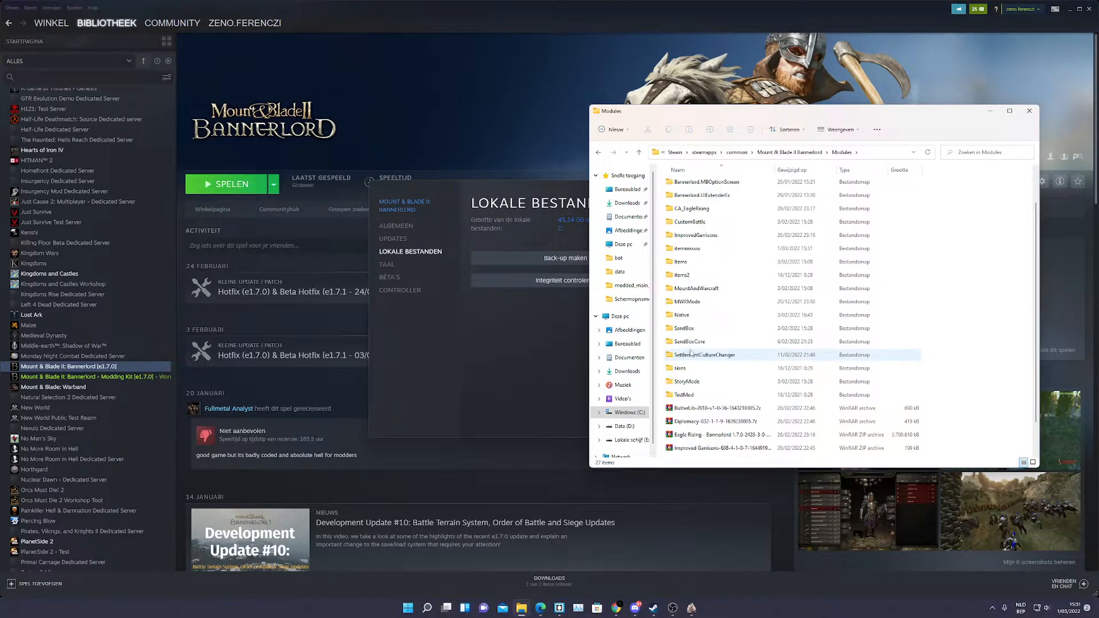
{"action": "double_click", "coordinate": [683, 248]}
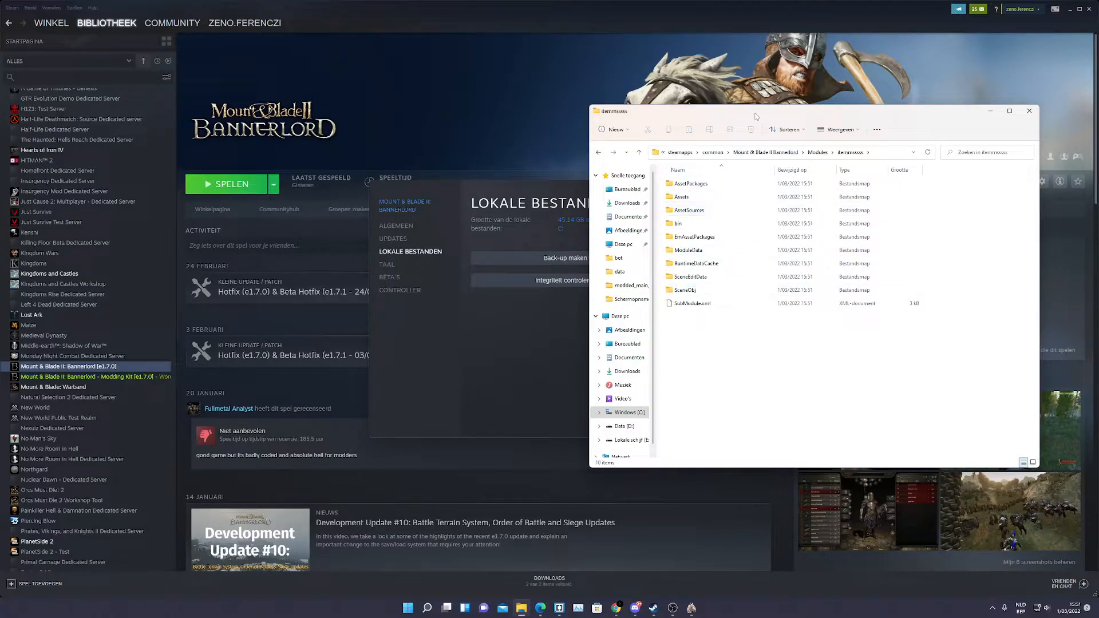
{"action": "left_click_drag", "start_coordinate": [754, 112], "coordinate": [530, 99]}
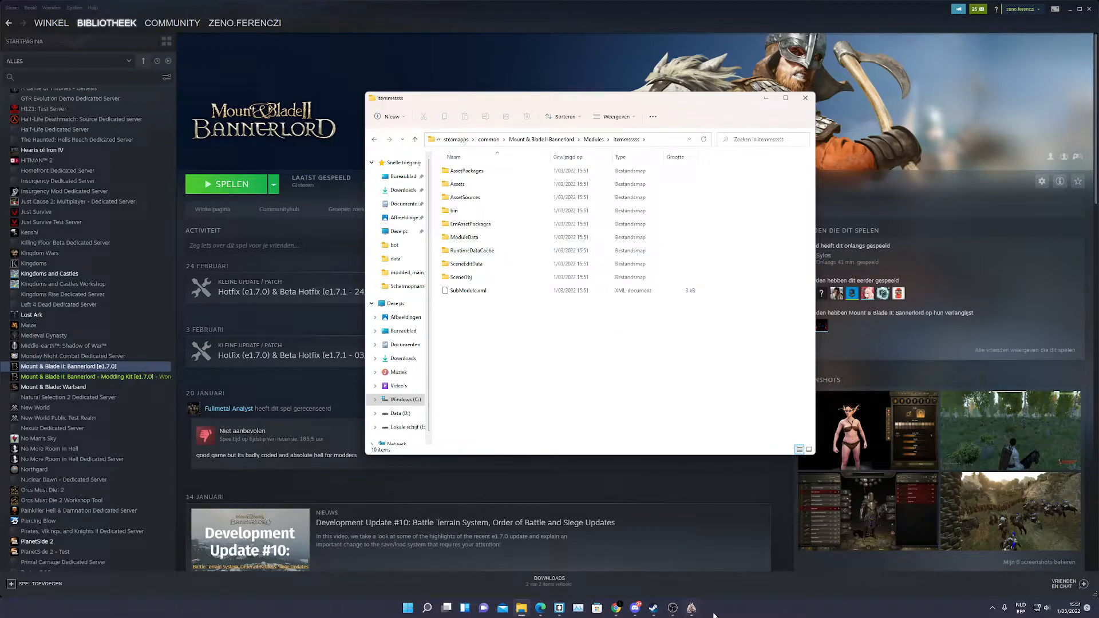
{"action": "double_click", "coordinate": [483, 239]}
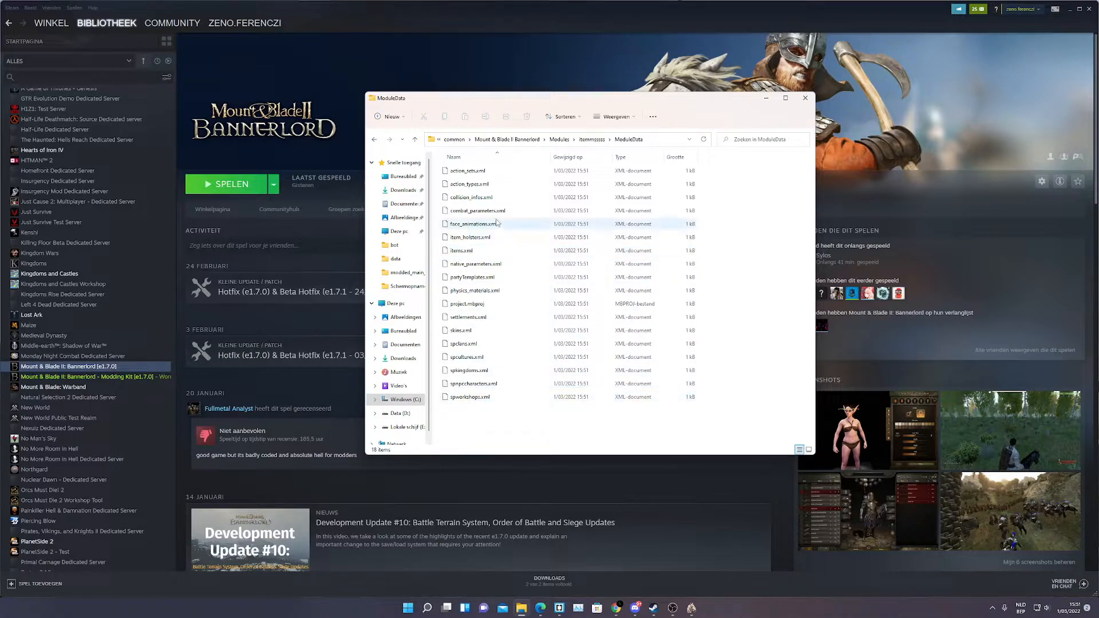
Open spclans.xml from the ModuleData folder in Notepad++ and decline the program update.
{"action": "right_click", "coordinate": [476, 344]}
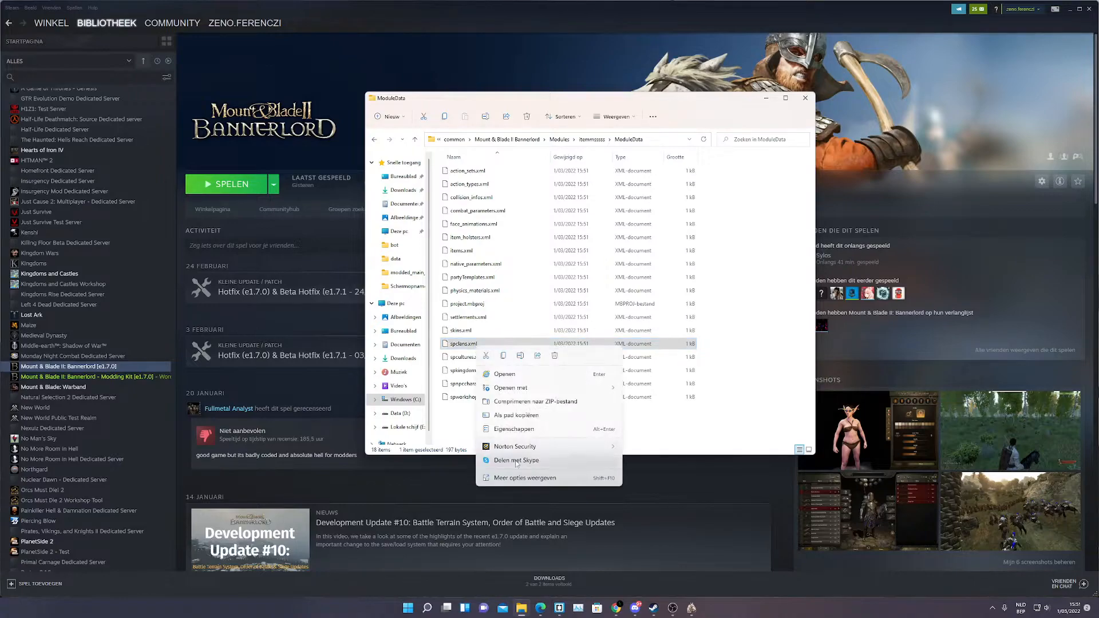
{"action": "left_click", "coordinate": [520, 478]}
{"action": "left_click", "coordinate": [527, 299]}
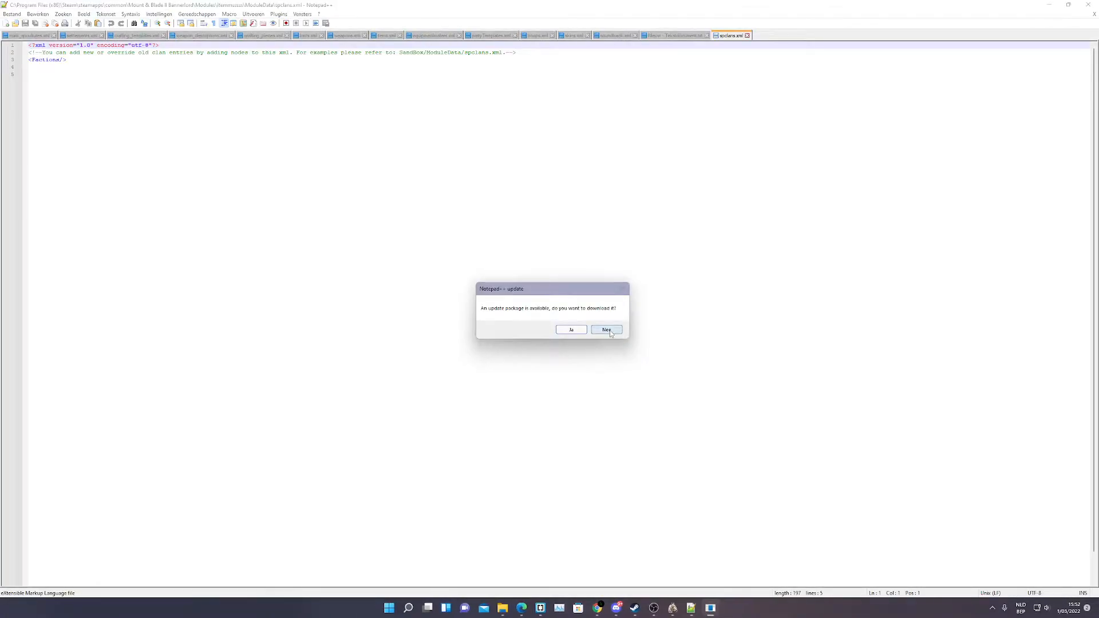
{"action": "left_click", "coordinate": [606, 330]}
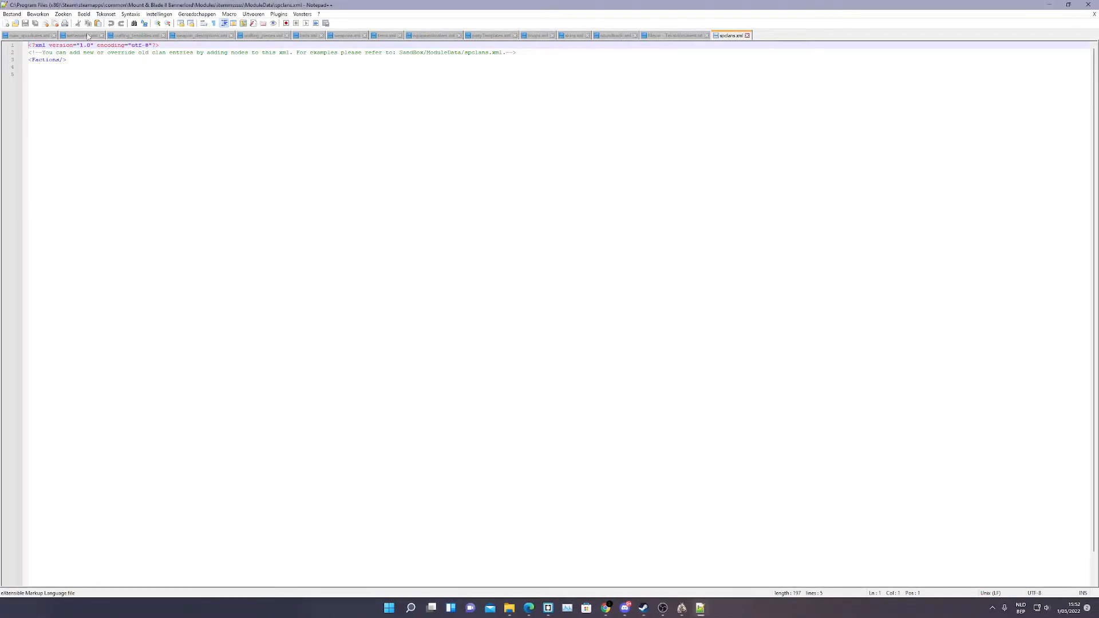
Examine the comment in spclans.xml about adding or overriding clan entries and its reference to the SandBox example file.
{"action": "left_click_drag", "start_coordinate": [32, 52], "coordinate": [520, 53]}
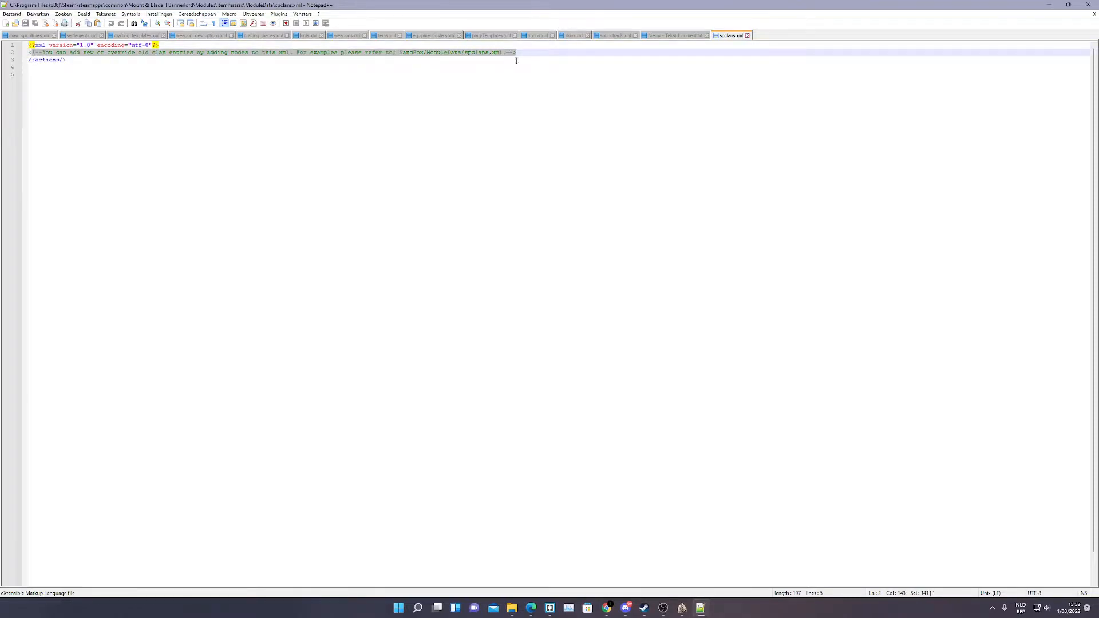
{"action": "left_click", "coordinate": [364, 183]}
{"action": "left_click_drag", "start_coordinate": [431, 53], "coordinate": [483, 52]}
{"action": "key", "text": "Down"}
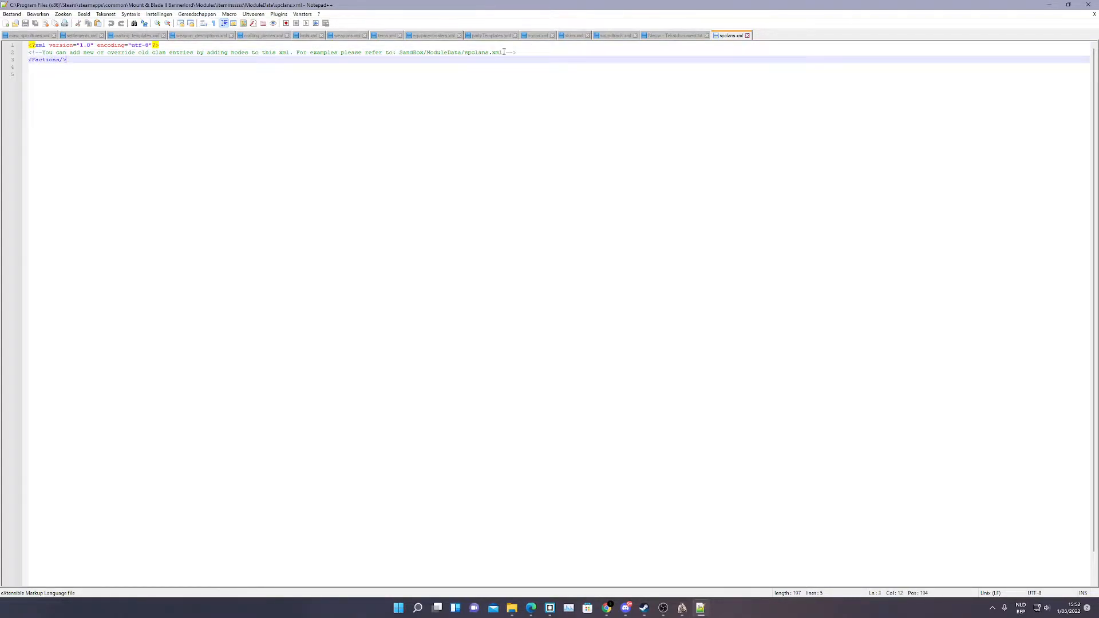
{"action": "left_click", "coordinate": [1048, 6]}
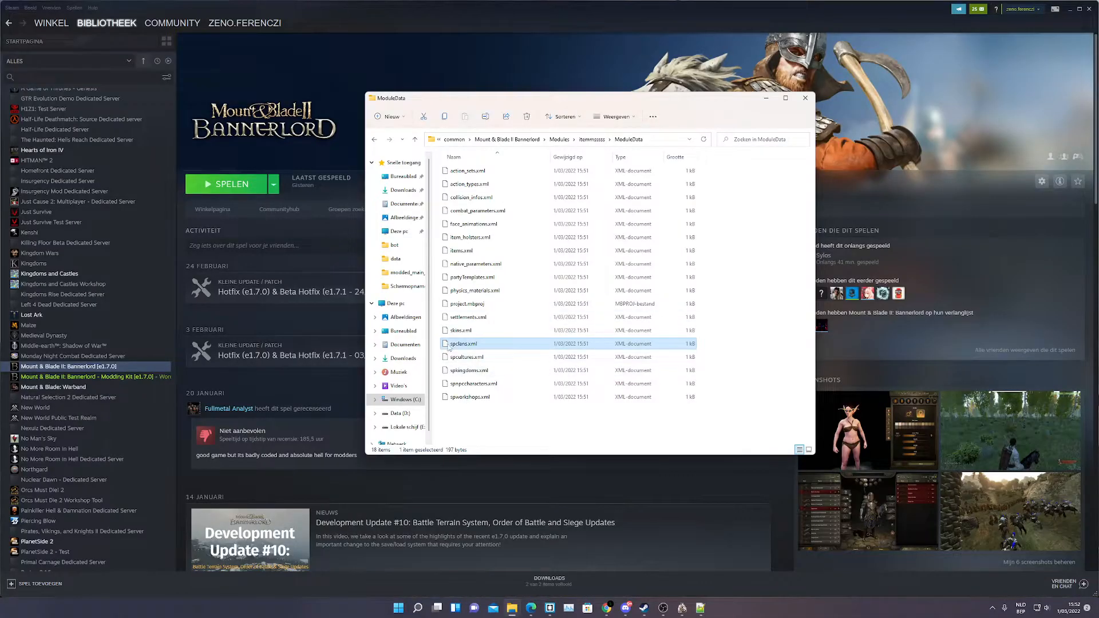
{"action": "left_click", "coordinate": [700, 608]}
{"action": "left_click_drag", "start_coordinate": [575, 53], "coordinate": [225, 50]}
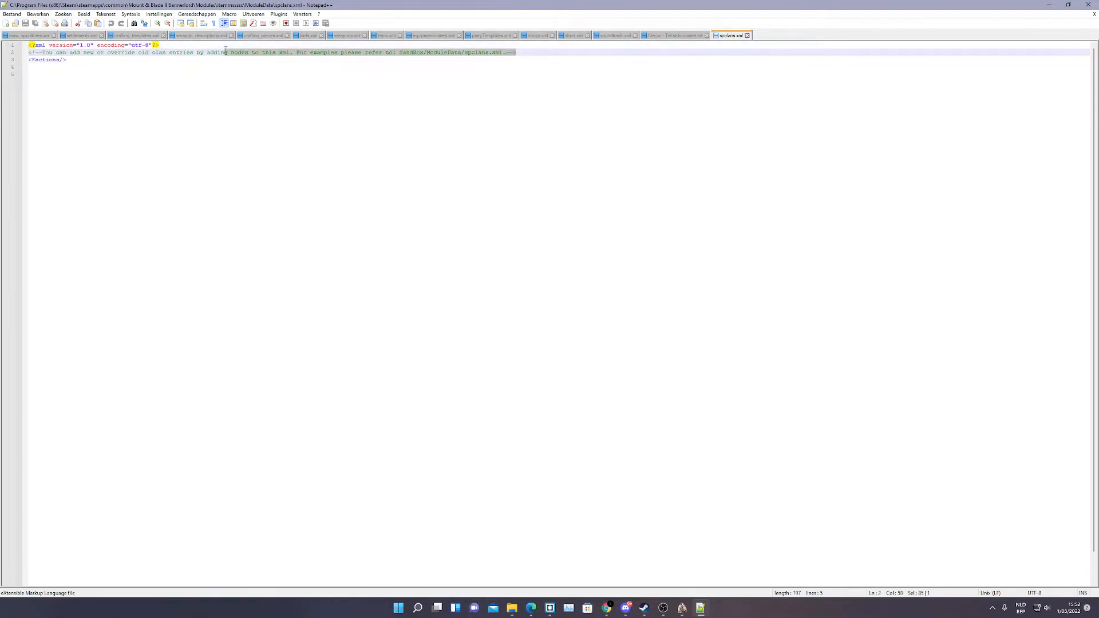
{"action": "double_click", "coordinate": [334, 52]}
{"action": "double_click", "coordinate": [418, 53]}
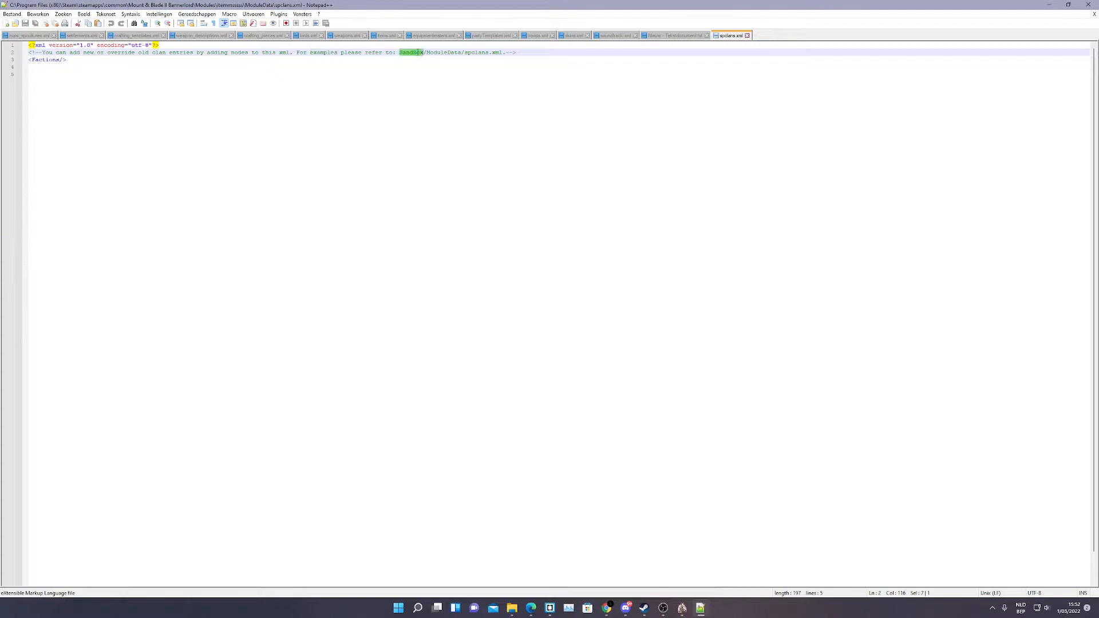
{"action": "left_click", "coordinate": [505, 86]}
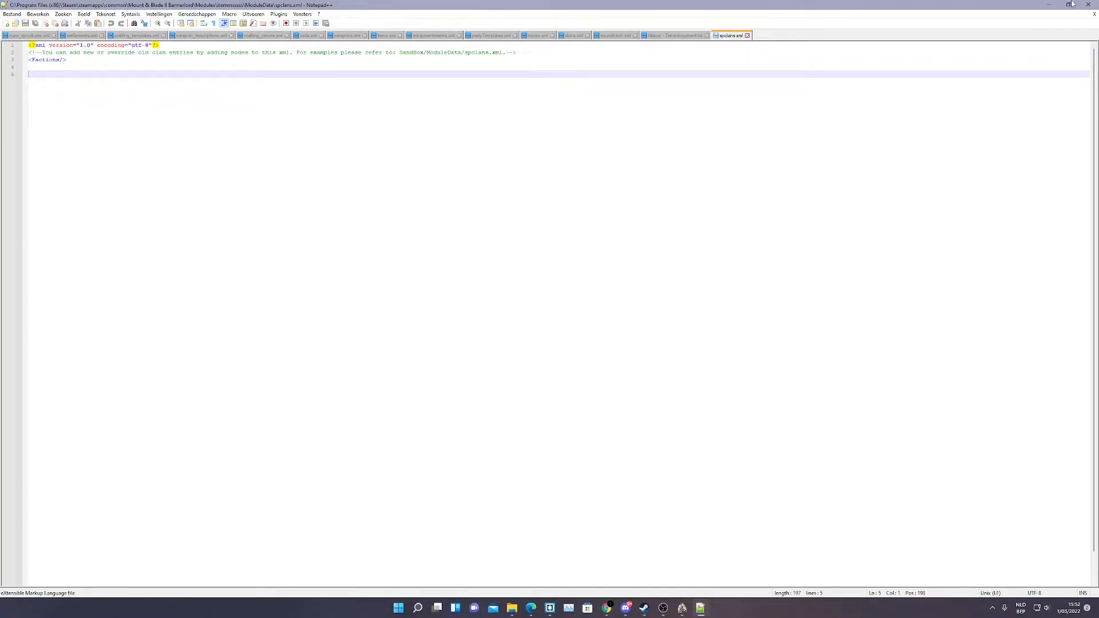
{"action": "left_click", "coordinate": [1050, 4]}
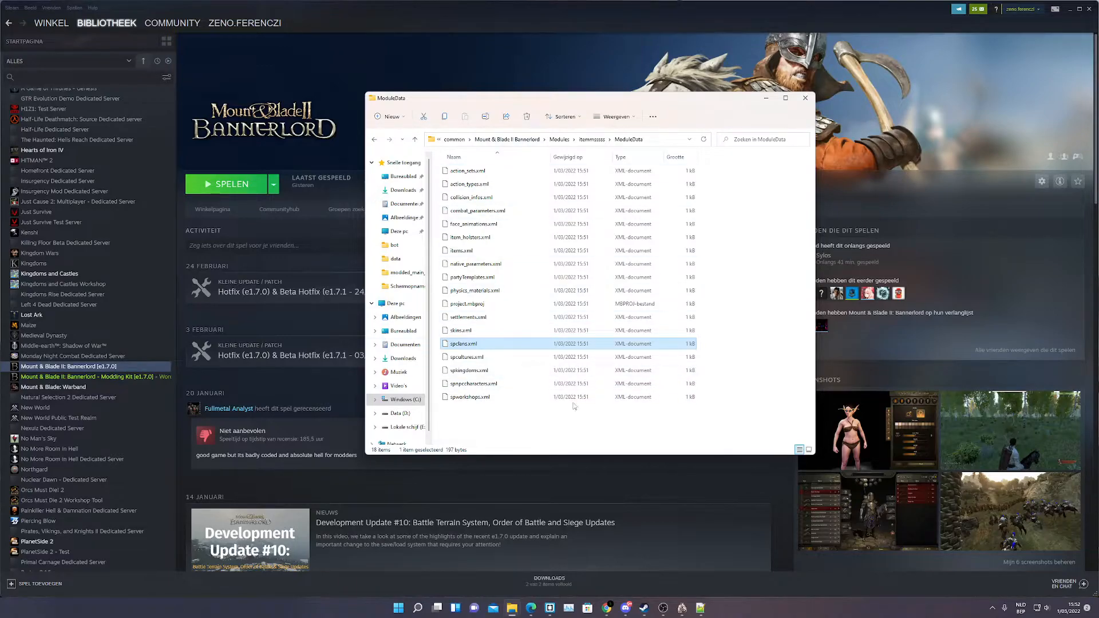
{"action": "left_click", "coordinate": [702, 608]}
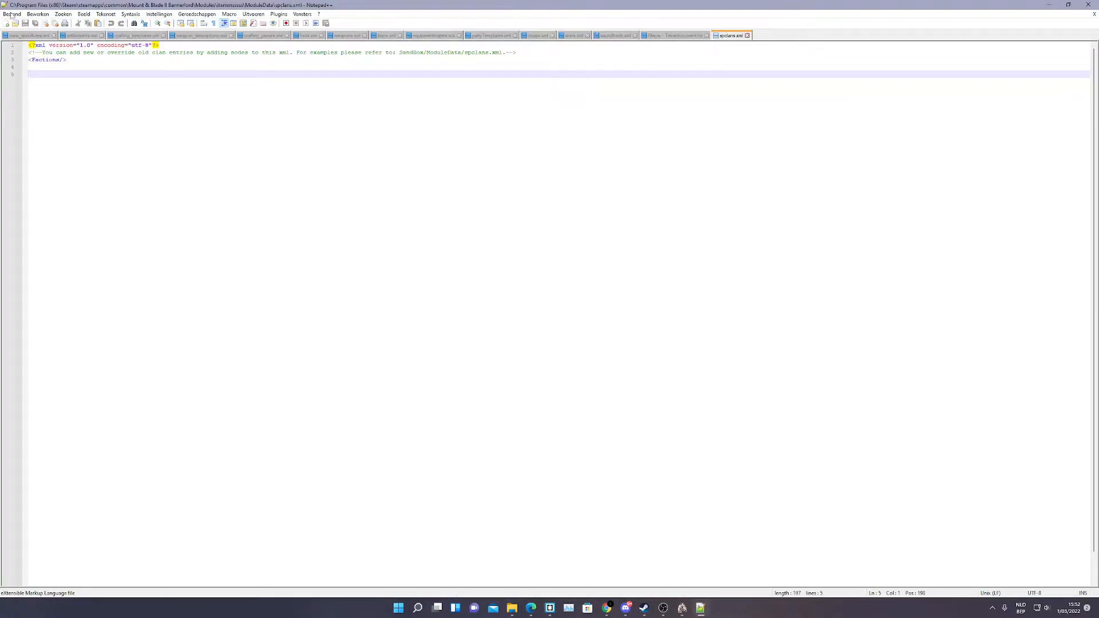
{"action": "left_click", "coordinate": [35, 45]}
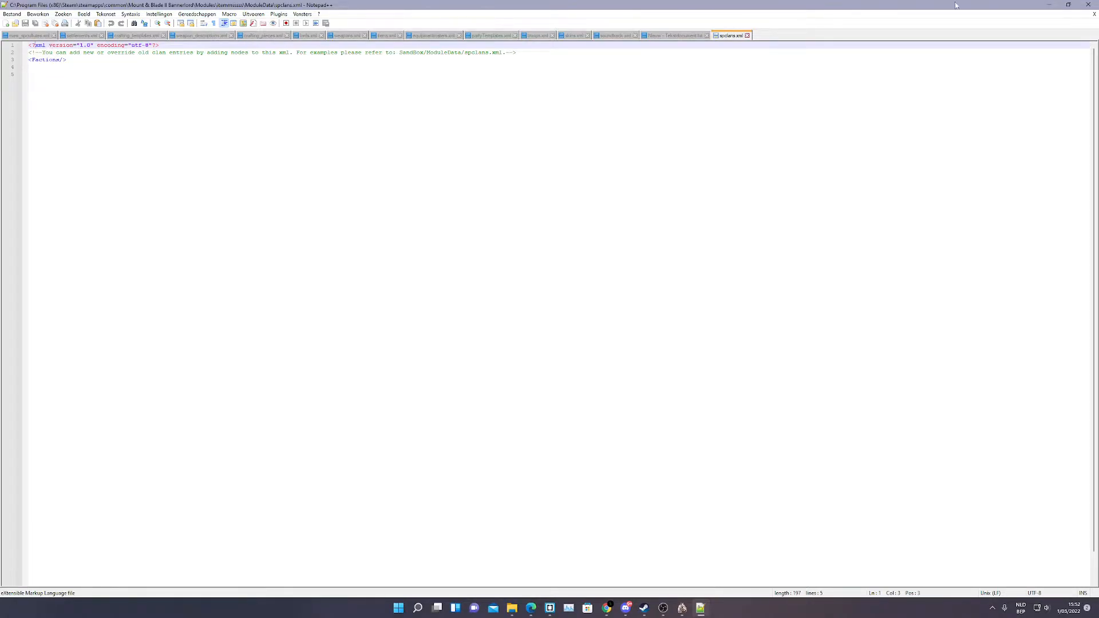
{"action": "left_click", "coordinate": [1058, 6]}
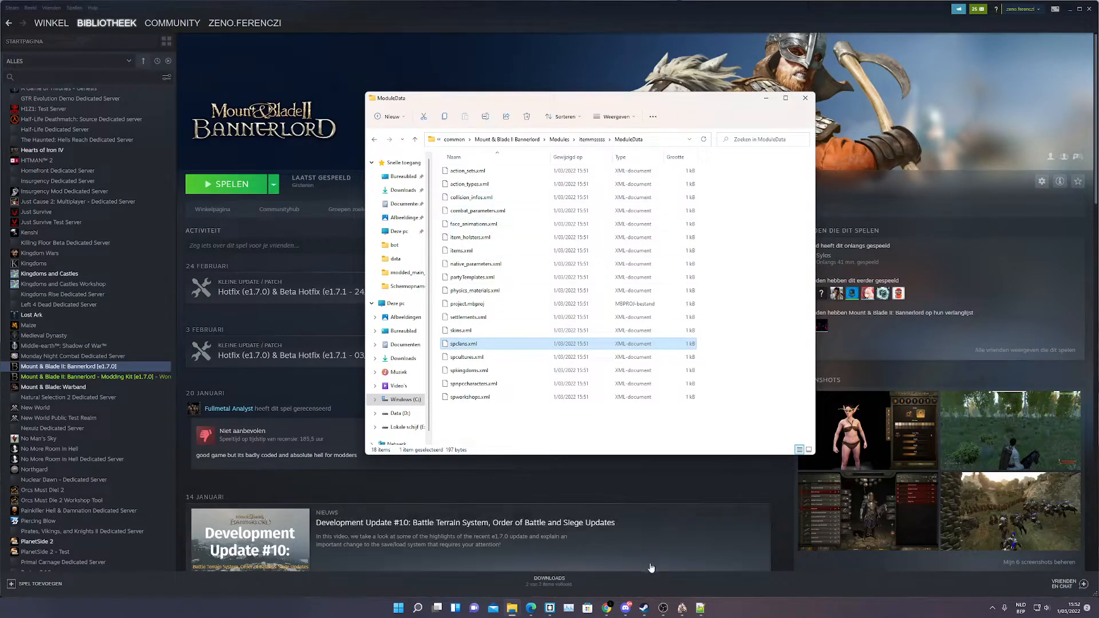
Switch to the Modding Kit editor and go to the itemmsssss module's Assets folder in the Resource Browser.
{"action": "left_click", "coordinate": [682, 608]}
{"action": "left_click", "coordinate": [172, 174]}
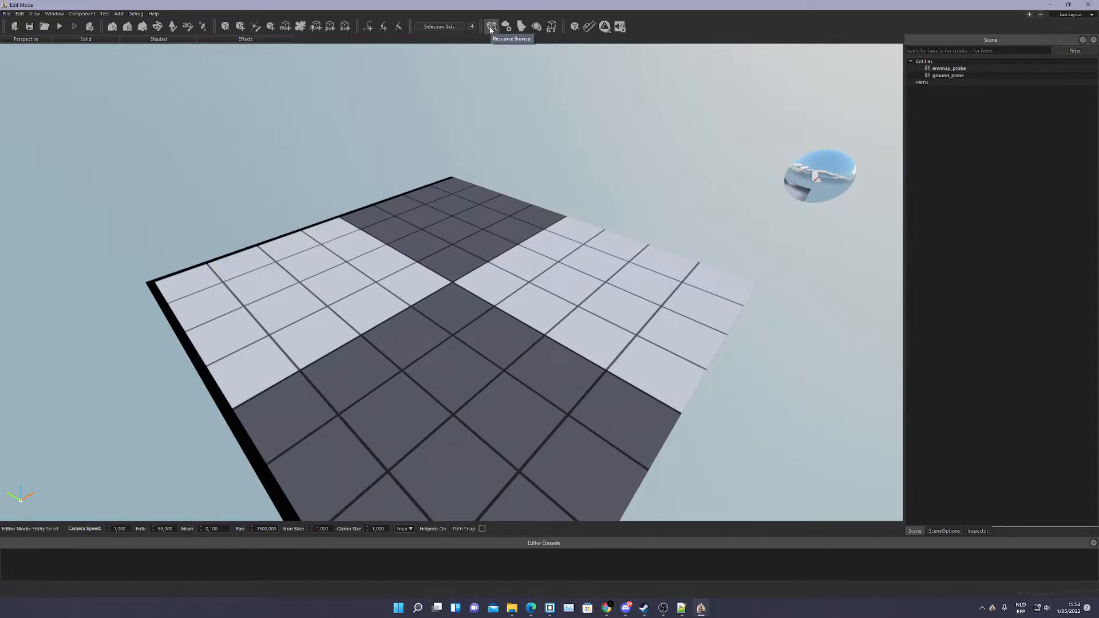
{"action": "left_click", "coordinate": [491, 28]}
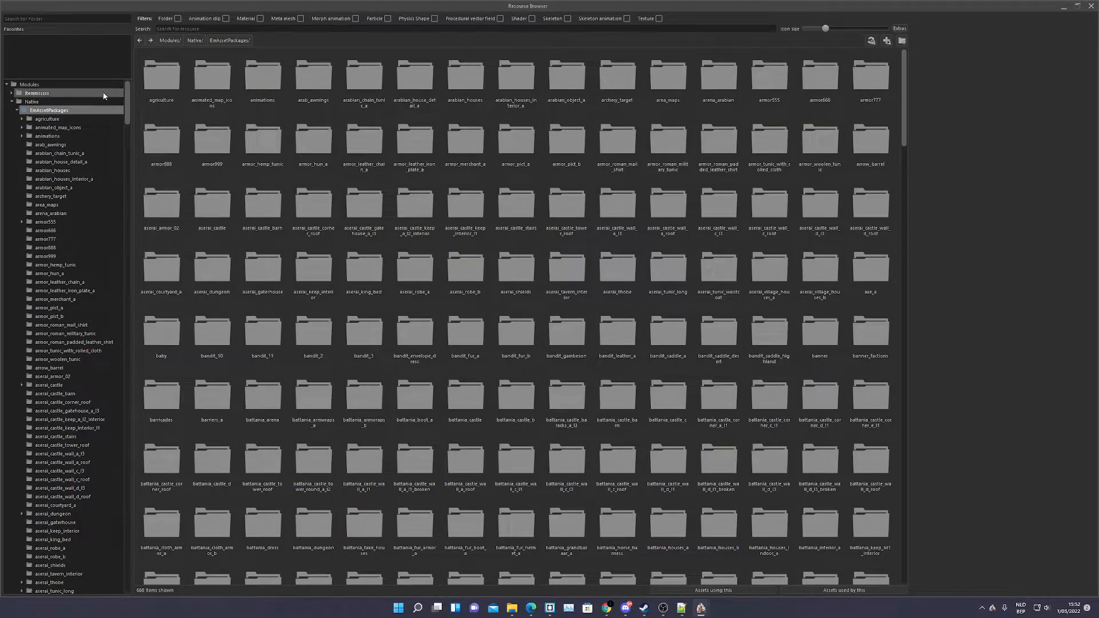
{"action": "left_click", "coordinate": [38, 93]}
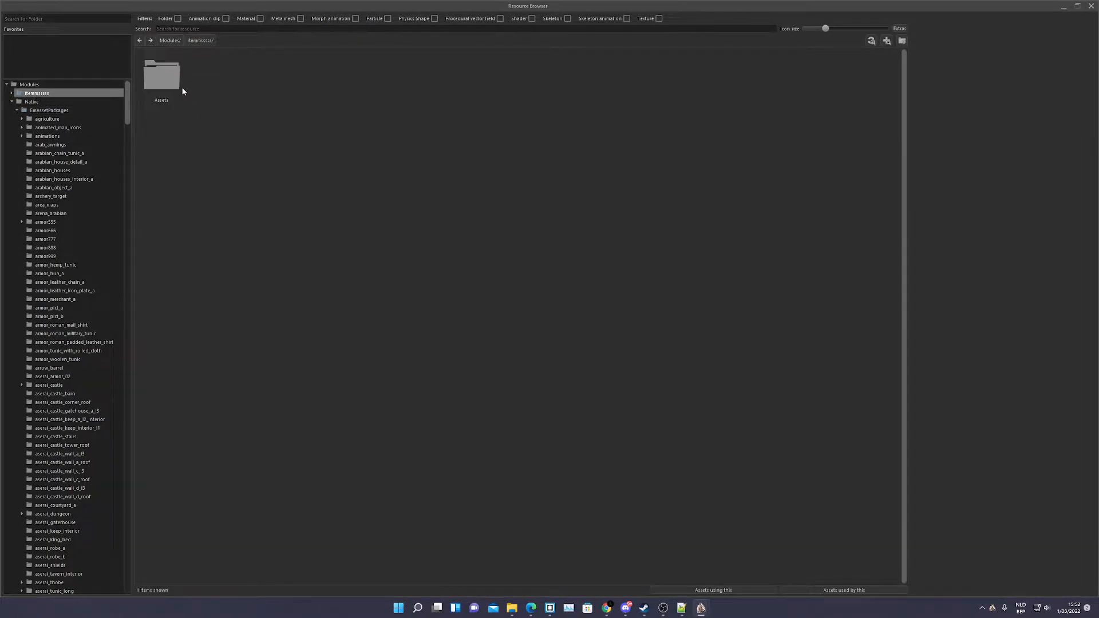
{"action": "double_click", "coordinate": [162, 79]}
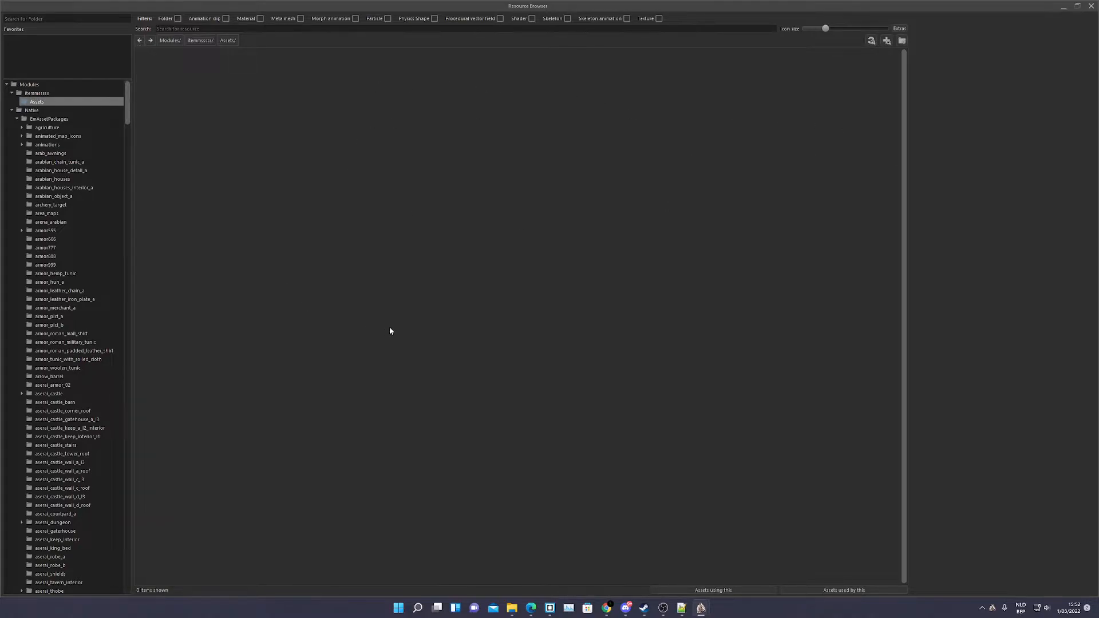
Import shamanArmor.fbx from the Downloads folder as a new asset into the module's Assets folder.
{"action": "right_click", "coordinate": [408, 151]}
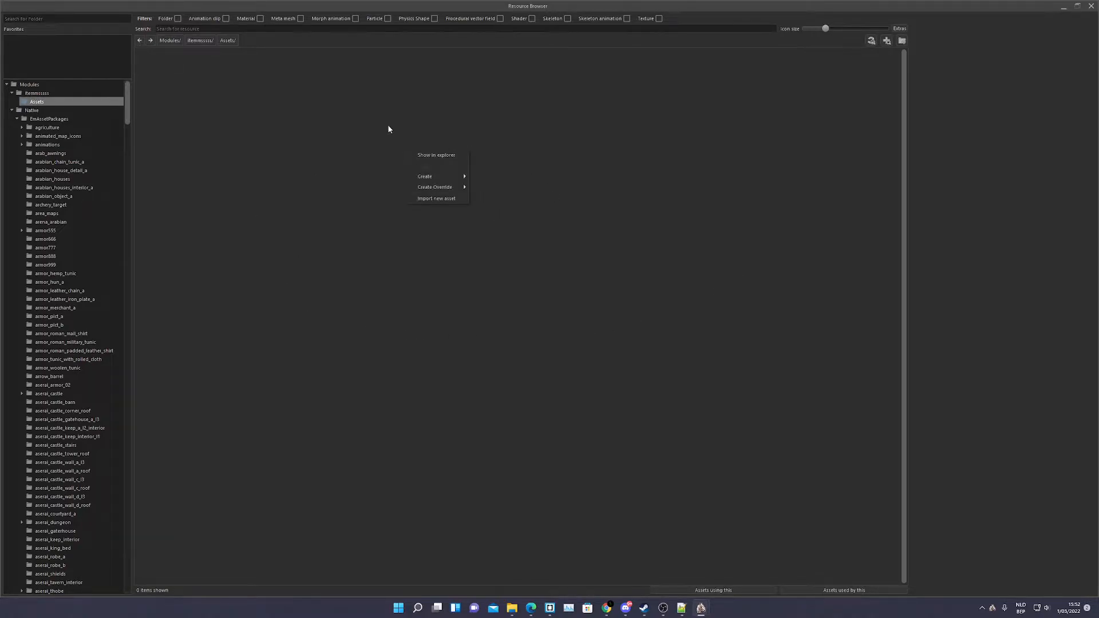
{"action": "left_click", "coordinate": [451, 202]}
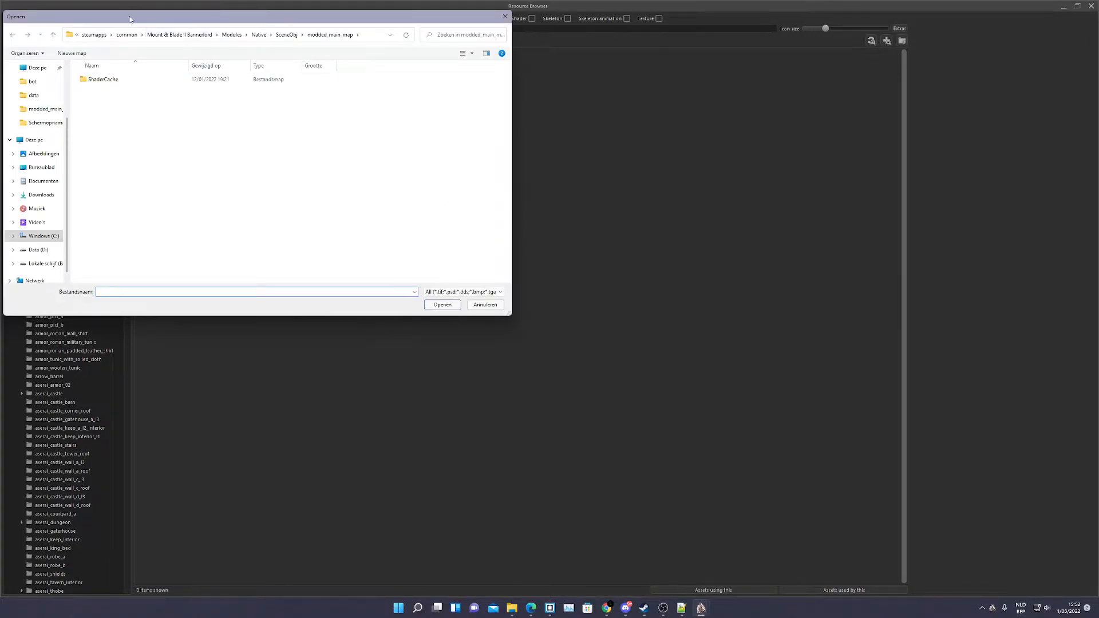
{"action": "left_click", "coordinate": [292, 219]}
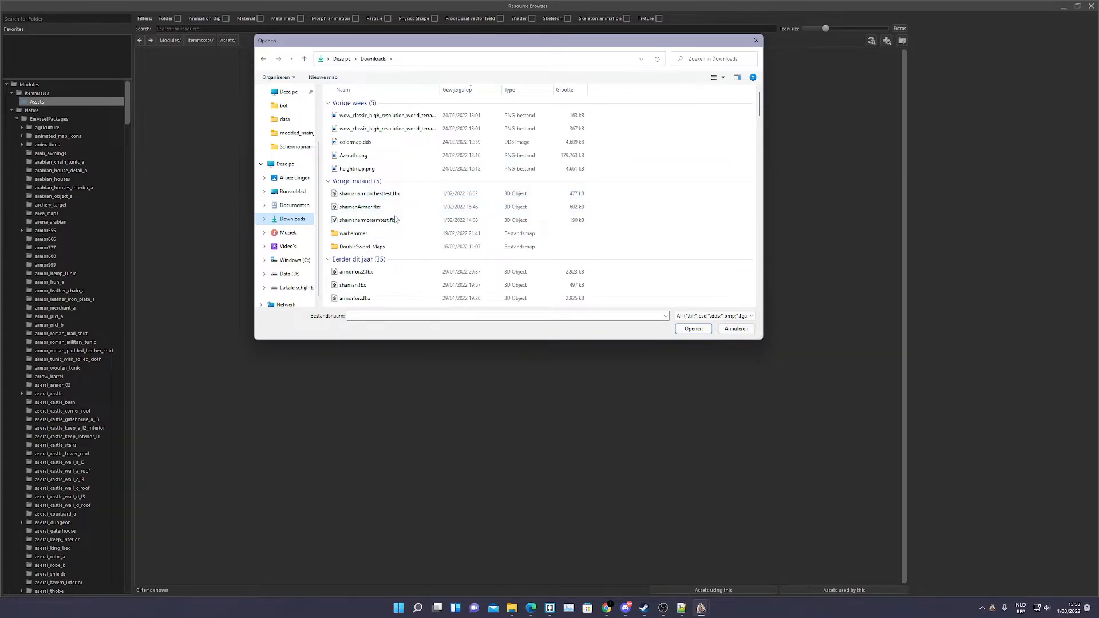
{"action": "scroll", "coordinate": [398, 232], "scroll_direction": "down", "scroll_amount": 1}
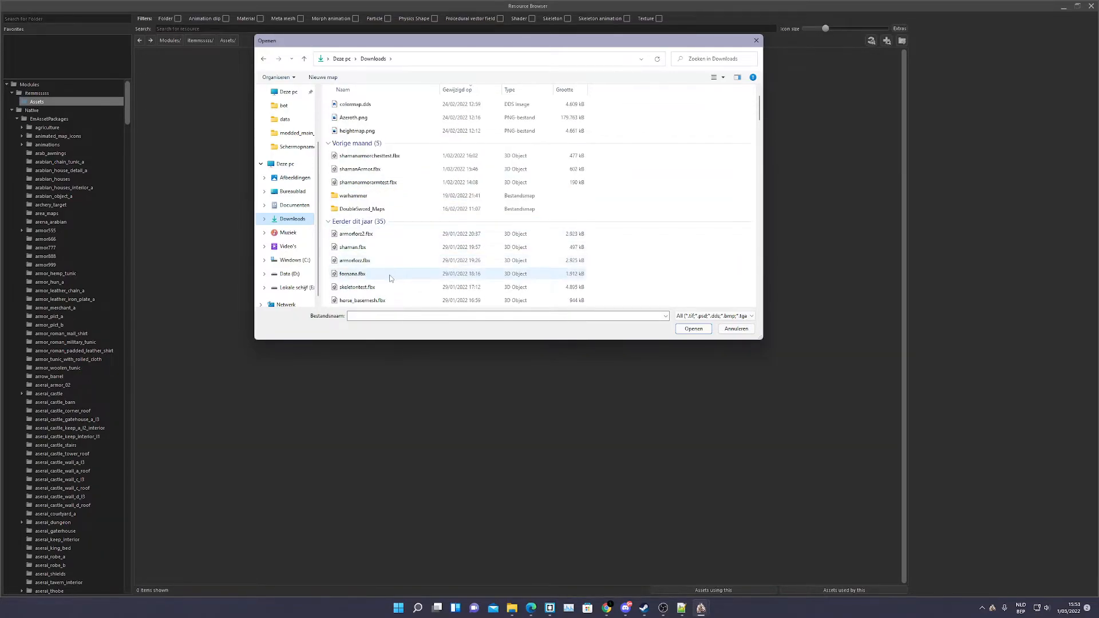
{"action": "scroll", "coordinate": [394, 286], "scroll_direction": "down", "scroll_amount": 1}
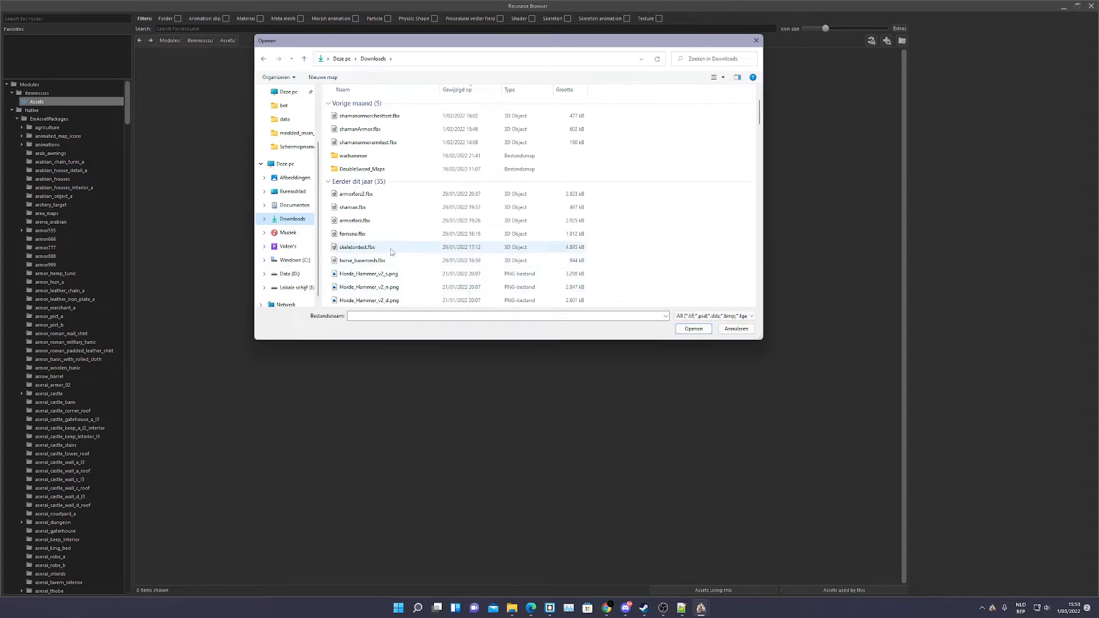
{"action": "scroll", "coordinate": [387, 184], "scroll_direction": "up", "scroll_amount": 1}
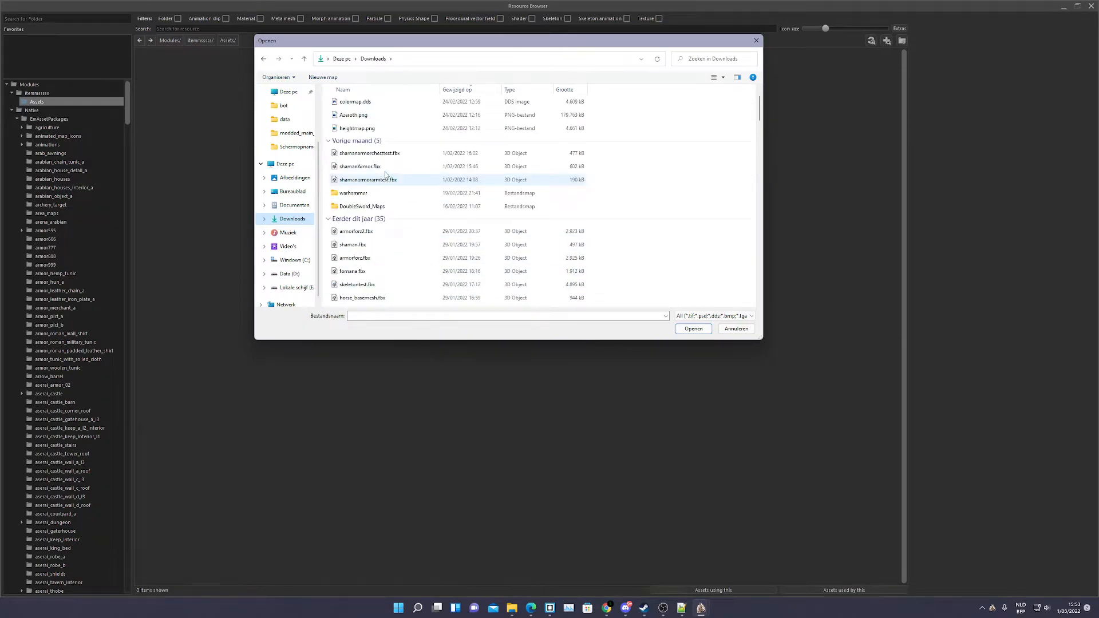
{"action": "double_click", "coordinate": [366, 166]}
{"action": "left_click", "coordinate": [608, 382]}
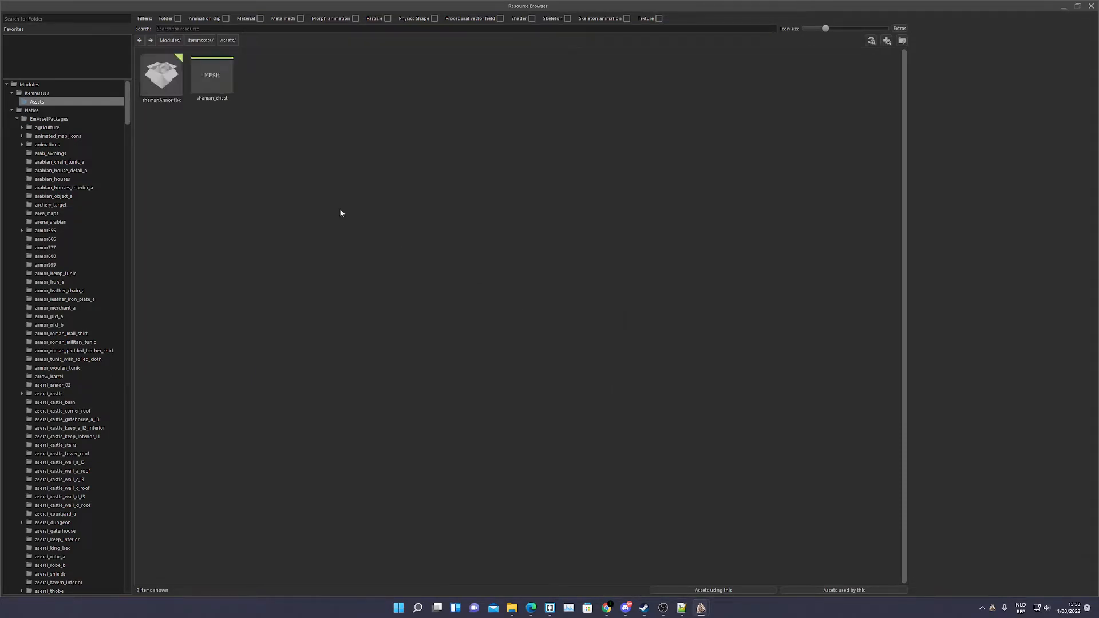
Inspect the shaman_chest mesh from several angles in the Meta Mesh Editor, check its material choices and close the editor.
{"action": "left_click", "coordinate": [222, 81]}
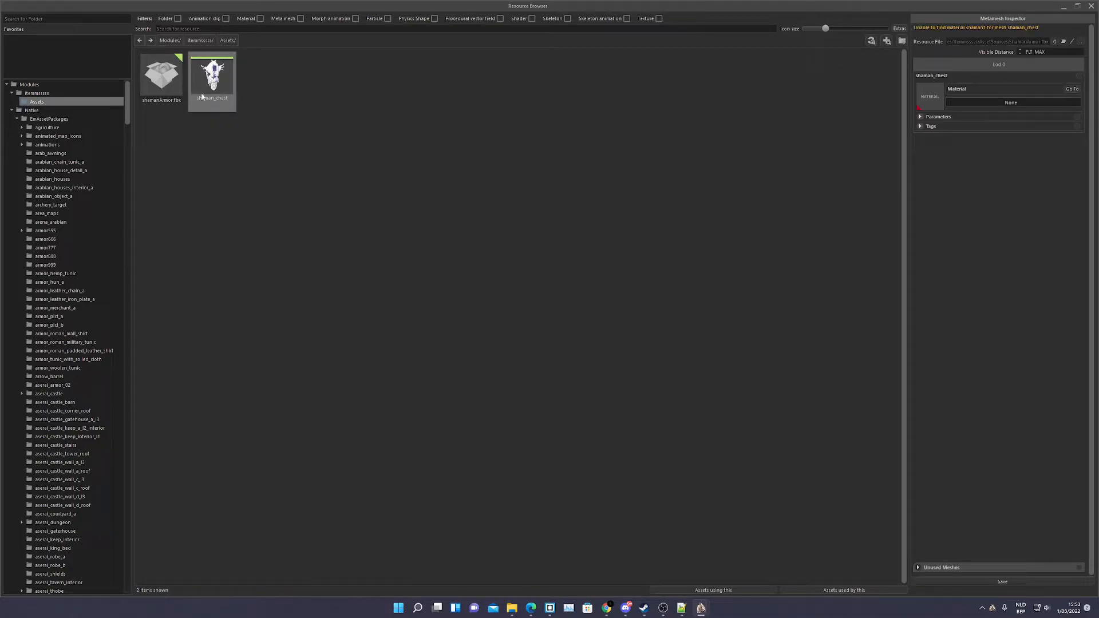
{"action": "double_click", "coordinate": [199, 100]}
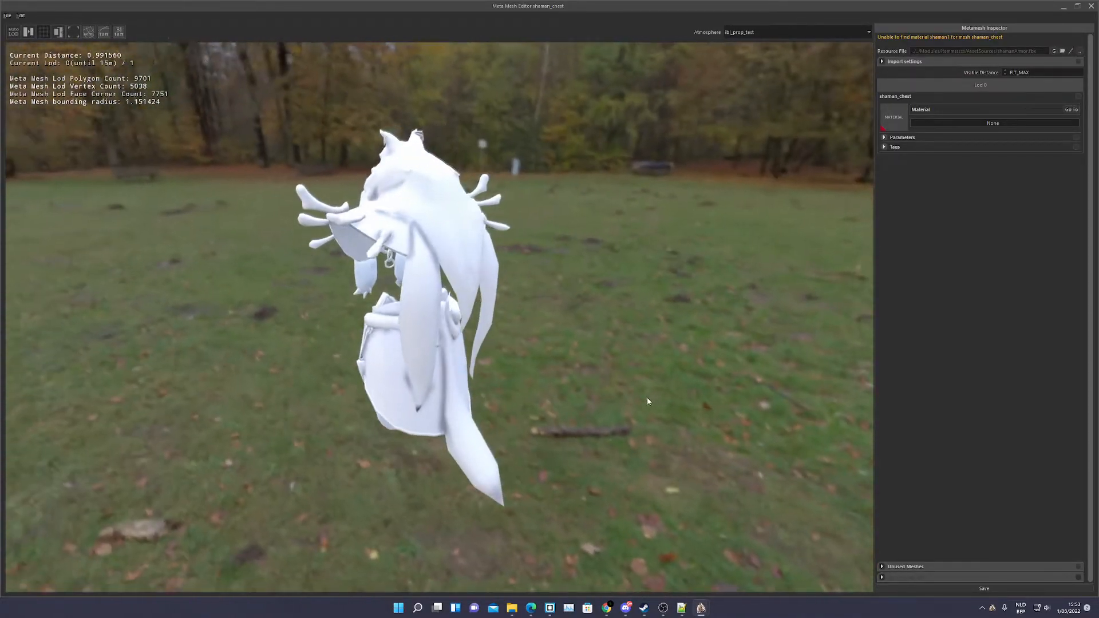
{"action": "left_click_drag", "start_coordinate": [648, 401], "coordinate": [651, 399]}
{"action": "scroll", "coordinate": [648, 400], "scroll_direction": "down", "scroll_amount": 2}
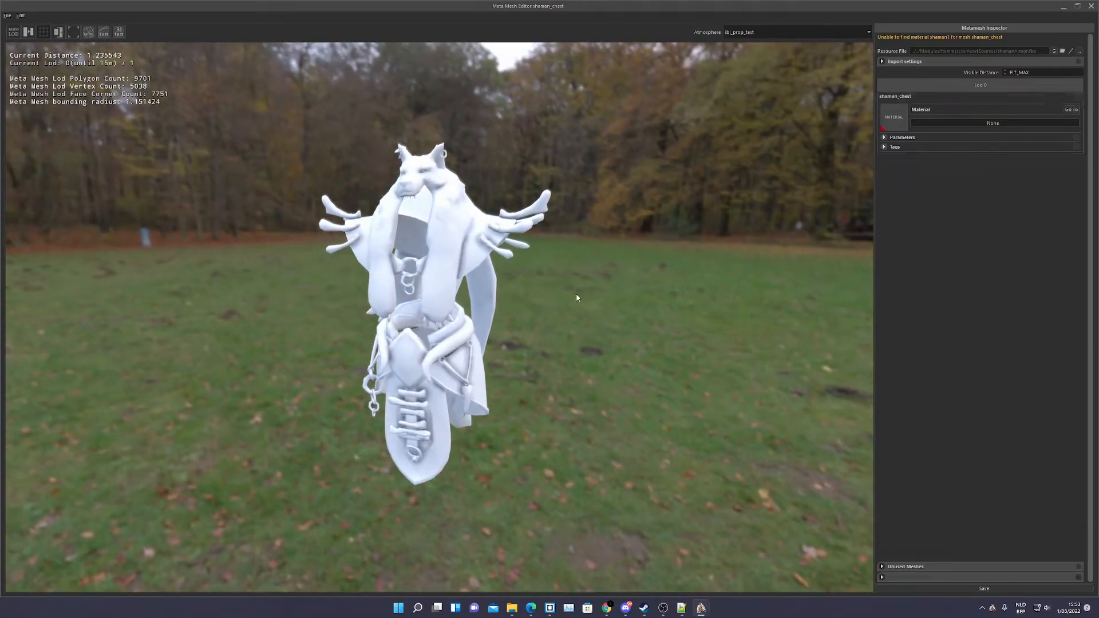
{"action": "left_click_drag", "start_coordinate": [677, 274], "coordinate": [619, 279]}
{"action": "left_click", "coordinate": [1006, 124]}
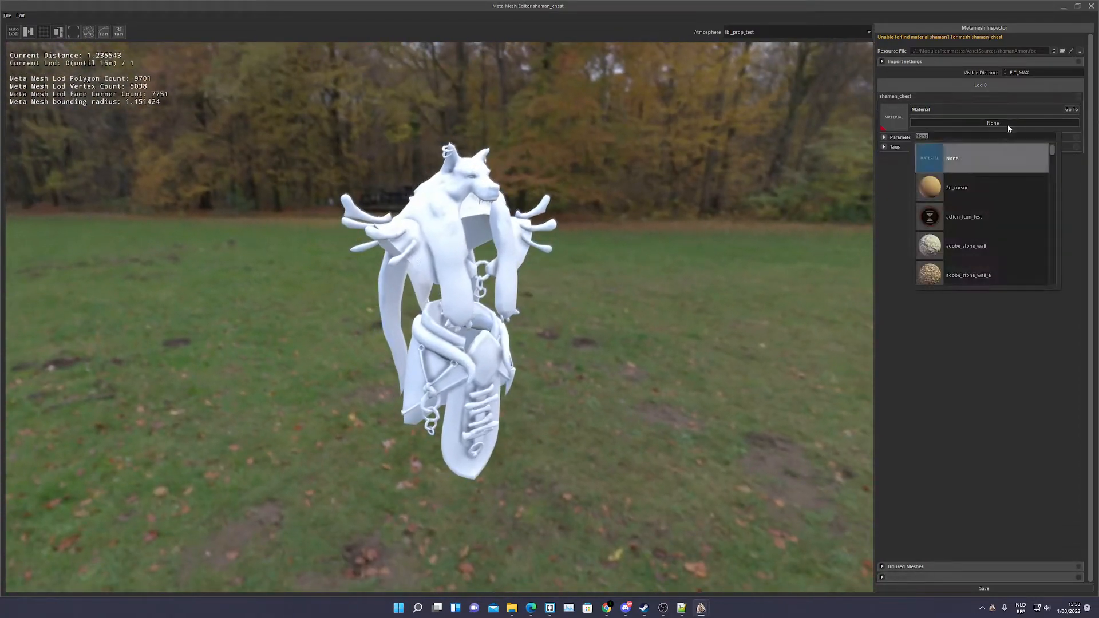
{"action": "left_click", "coordinate": [1090, 7]}
Create a material in the module's Assets folder, keeping the name new_material, and select the shaman_chest mesh.
{"action": "right_click", "coordinate": [263, 213]}
{"action": "mouse_move", "coordinate": [298, 245]}
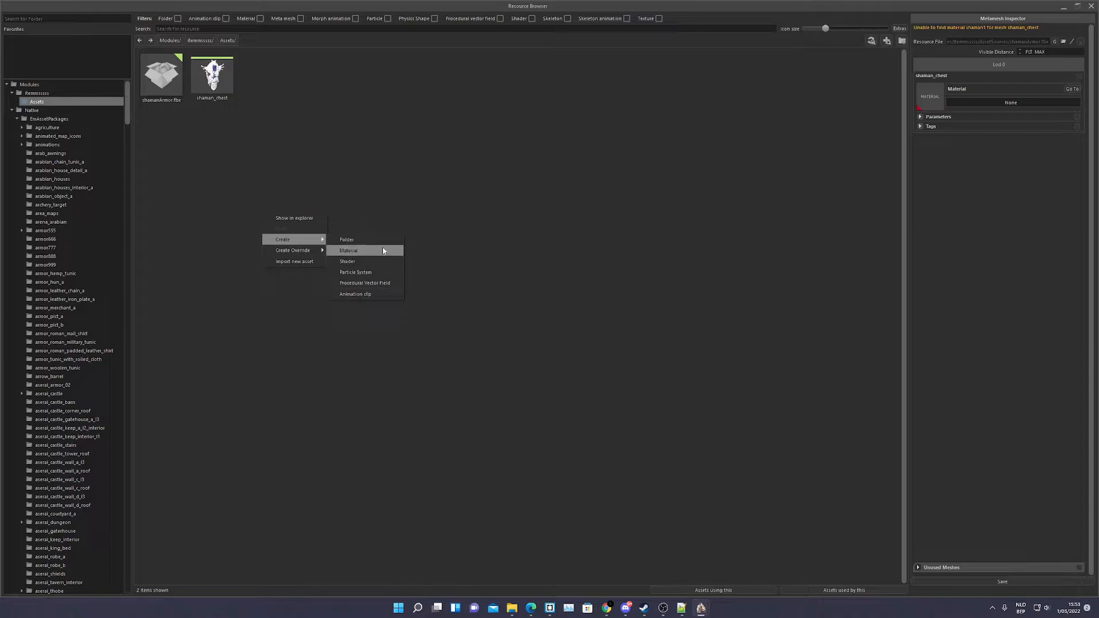
{"action": "left_click", "coordinate": [366, 250]}
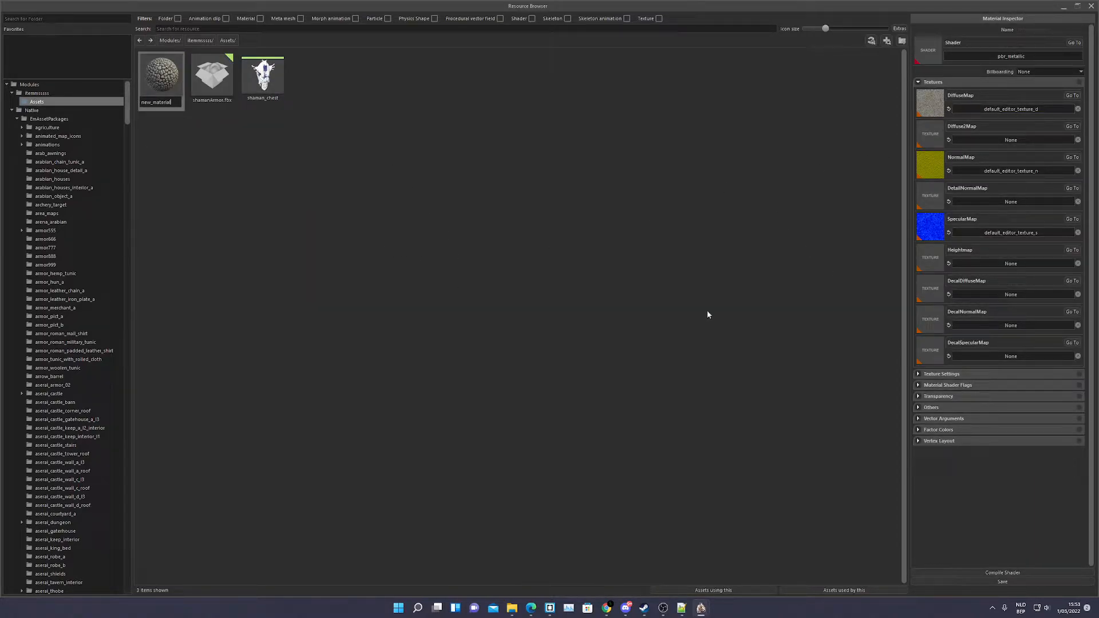
{"action": "left_click", "coordinate": [554, 309]}
{"action": "left_click", "coordinate": [275, 80]}
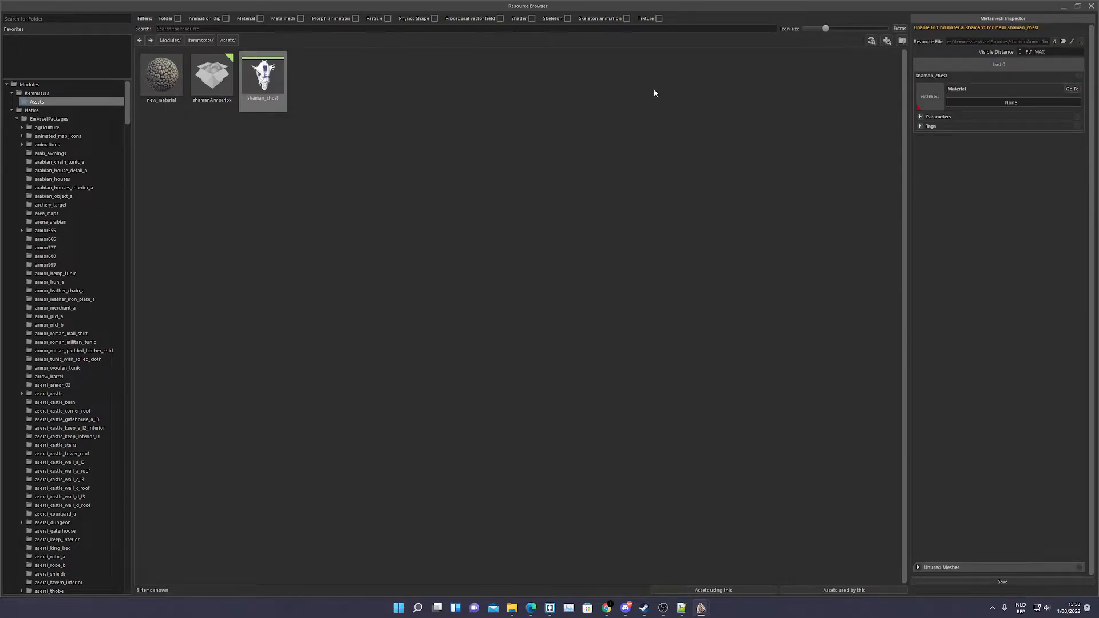
Open shaman_chest in the Meta Mesh Editor, try the battania_armwraps_a material on it and inspect it from several angles.
{"action": "double_click", "coordinate": [256, 68]}
{"action": "left_click", "coordinate": [961, 123]}
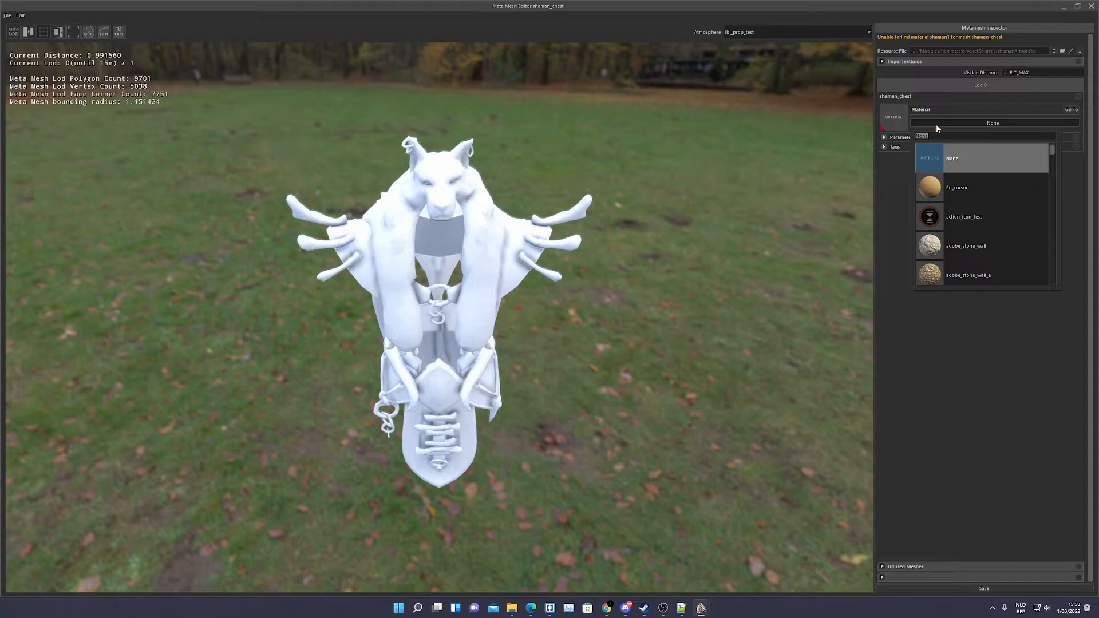
{"action": "type", "text": "batta"}
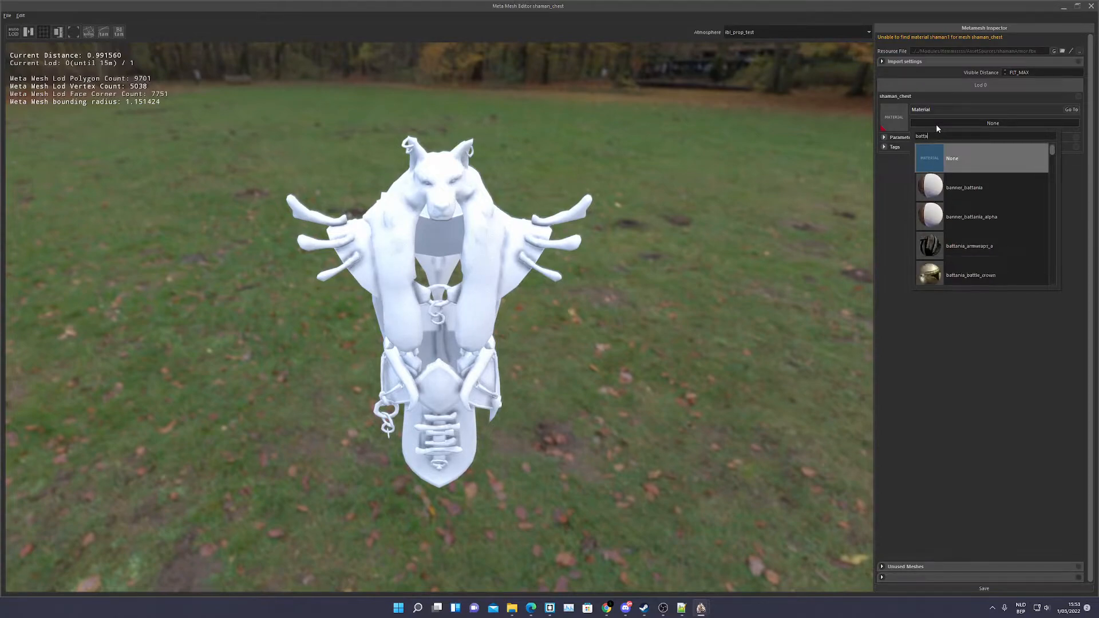
{"action": "scroll", "coordinate": [1013, 254], "scroll_direction": "down", "scroll_amount": 1}
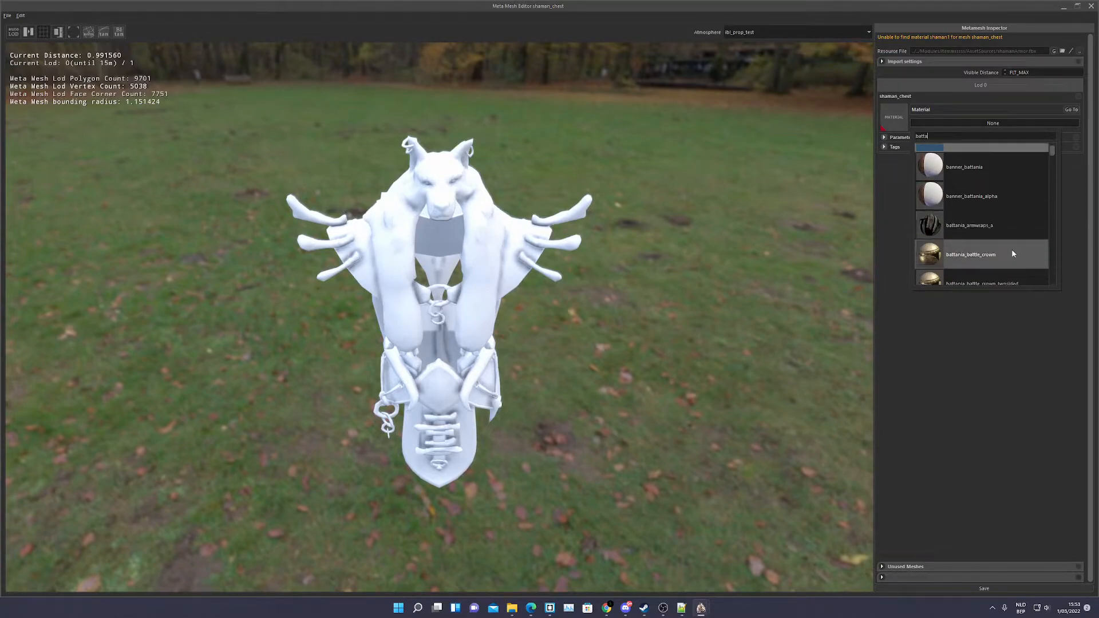
{"action": "scroll", "coordinate": [1012, 253], "scroll_direction": "down", "scroll_amount": 2}
{"action": "scroll", "coordinate": [1012, 250], "scroll_direction": "up", "scroll_amount": 1}
{"action": "left_click", "coordinate": [1000, 206]}
{"action": "middle_click_drag", "start_coordinate": [558, 344], "coordinate": [582, 296]}
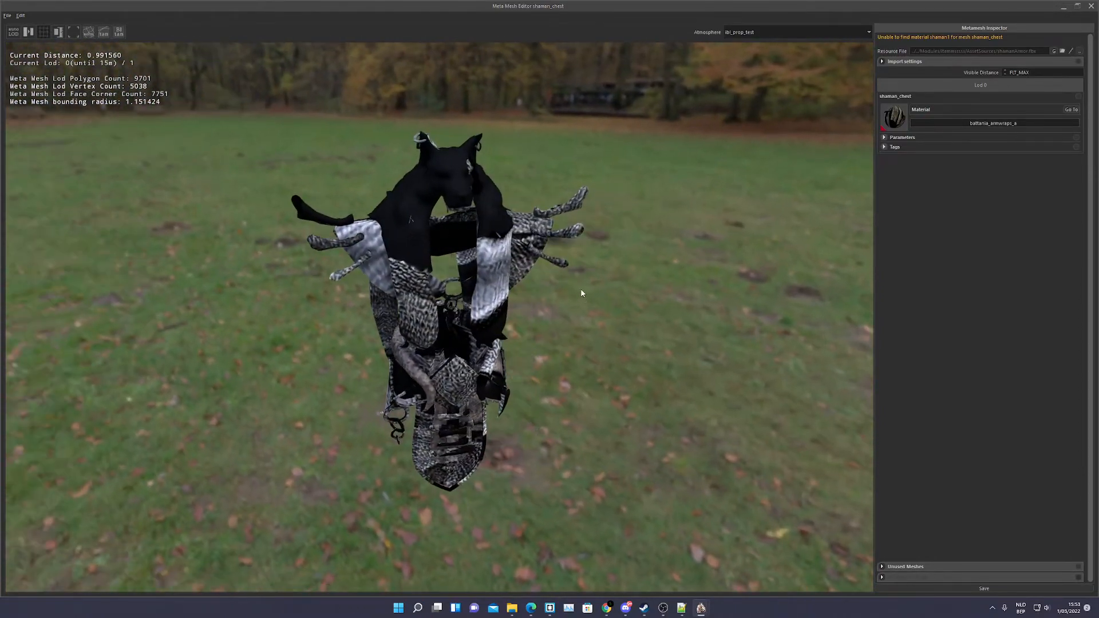
{"action": "middle_click_drag", "start_coordinate": [497, 355], "coordinate": [595, 395]}
{"action": "middle_click_drag", "start_coordinate": [339, 193], "coordinate": [291, 192]}
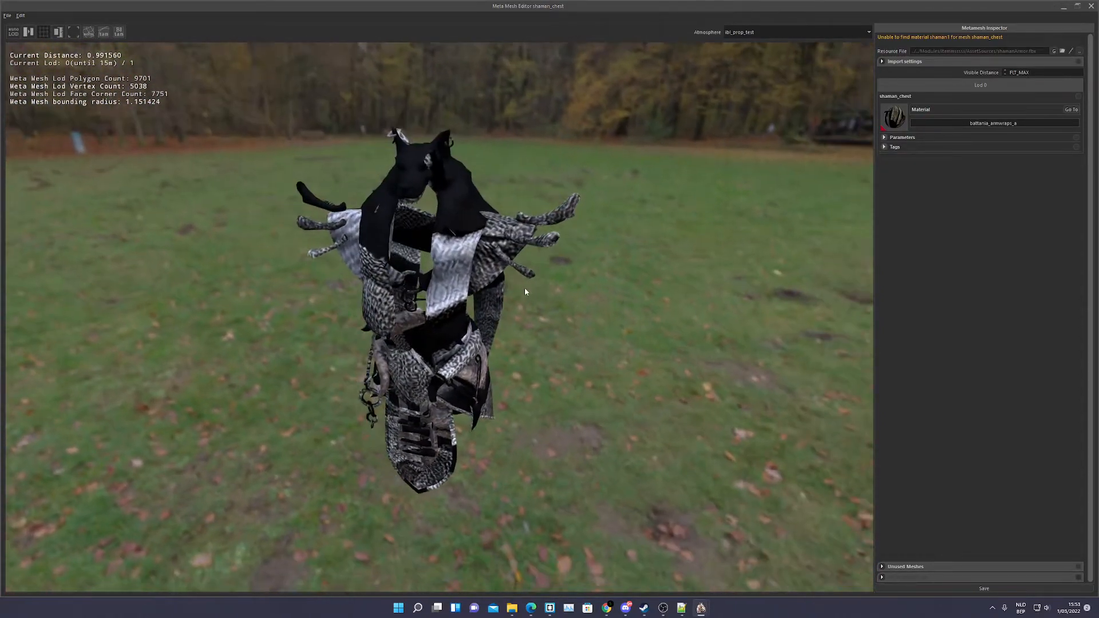
Find the metal materials and try physically_based_test_metallic on the shaman_chest mesh.
{"action": "left_click", "coordinate": [973, 126]}
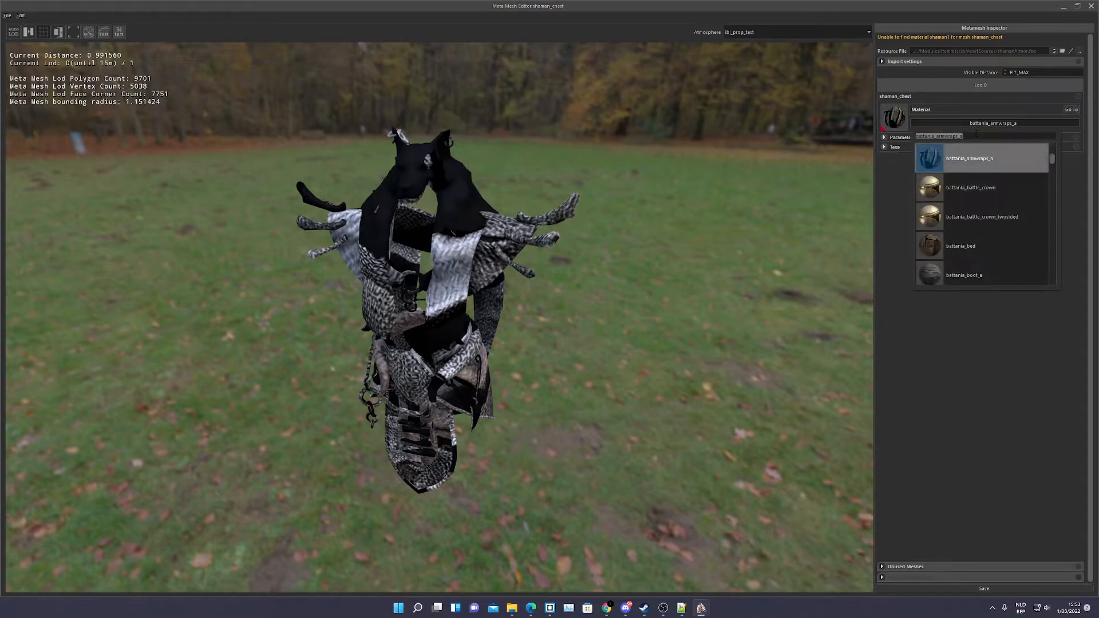
{"action": "type", "text": "metal"}
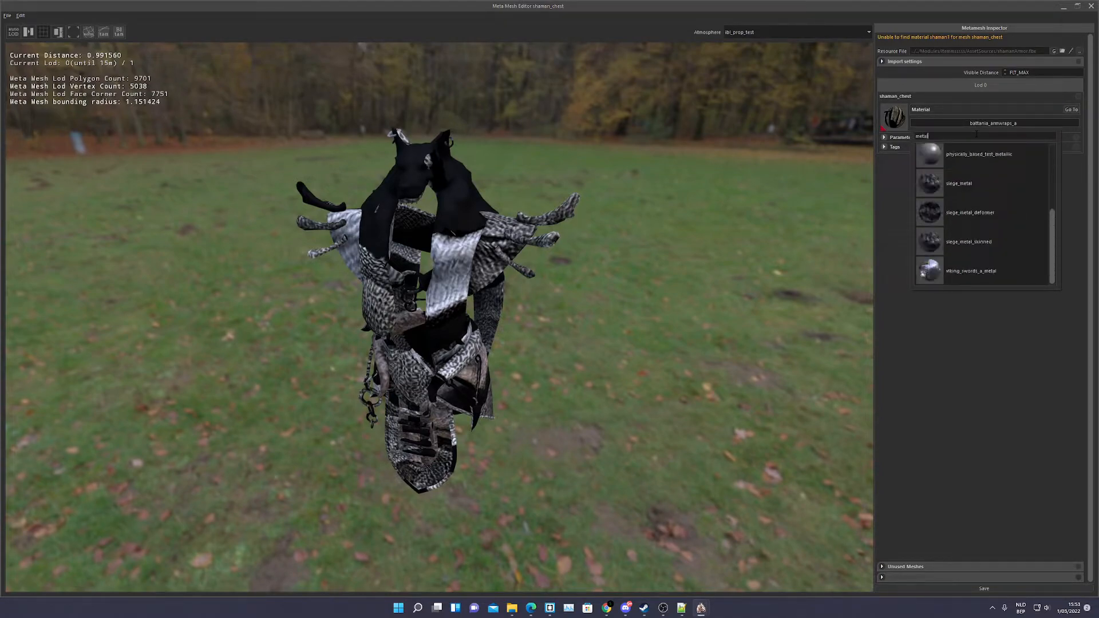
{"action": "scroll", "coordinate": [984, 272], "scroll_direction": "up", "scroll_amount": 3}
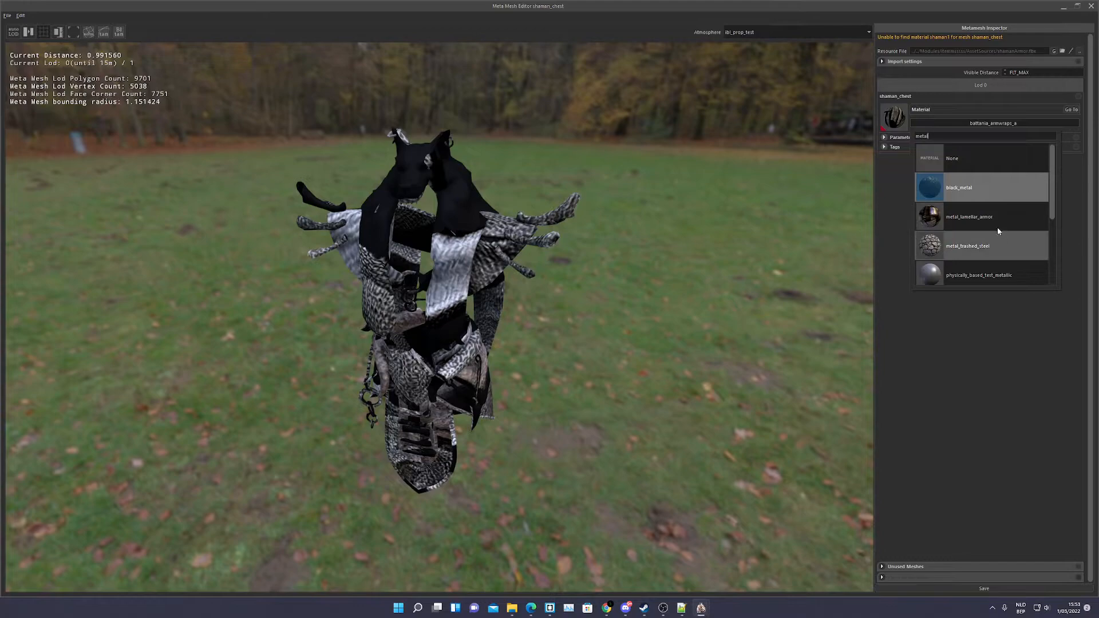
{"action": "left_click", "coordinate": [982, 274]}
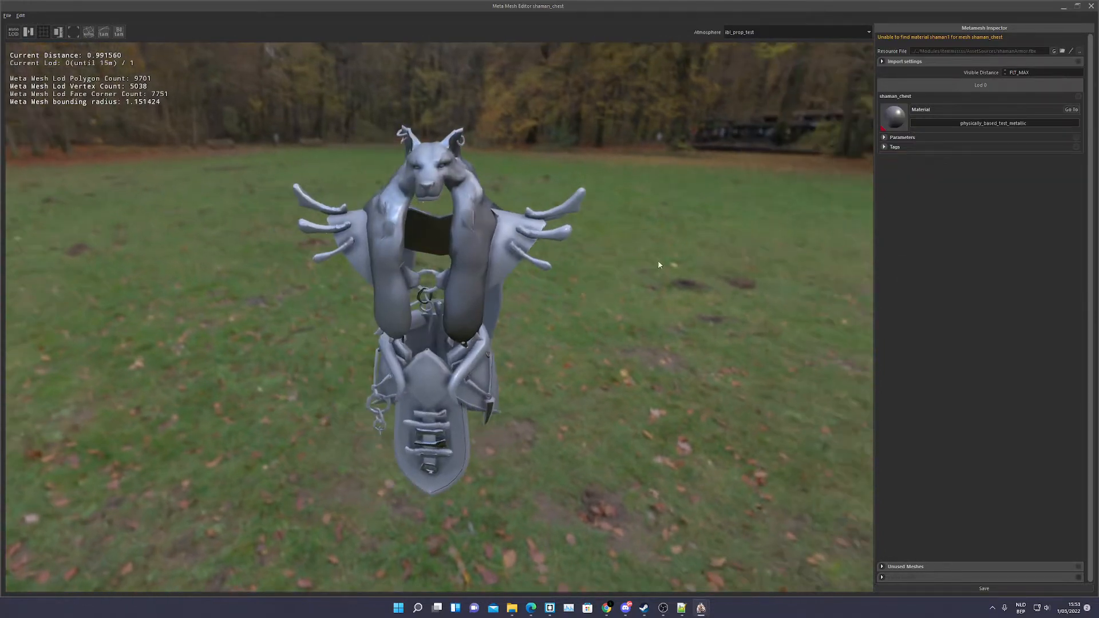
Try the viking_swords_a_metal material on shaman_chest, view the mesh and close the Meta Mesh Editor without saving.
{"action": "left_click", "coordinate": [967, 123]}
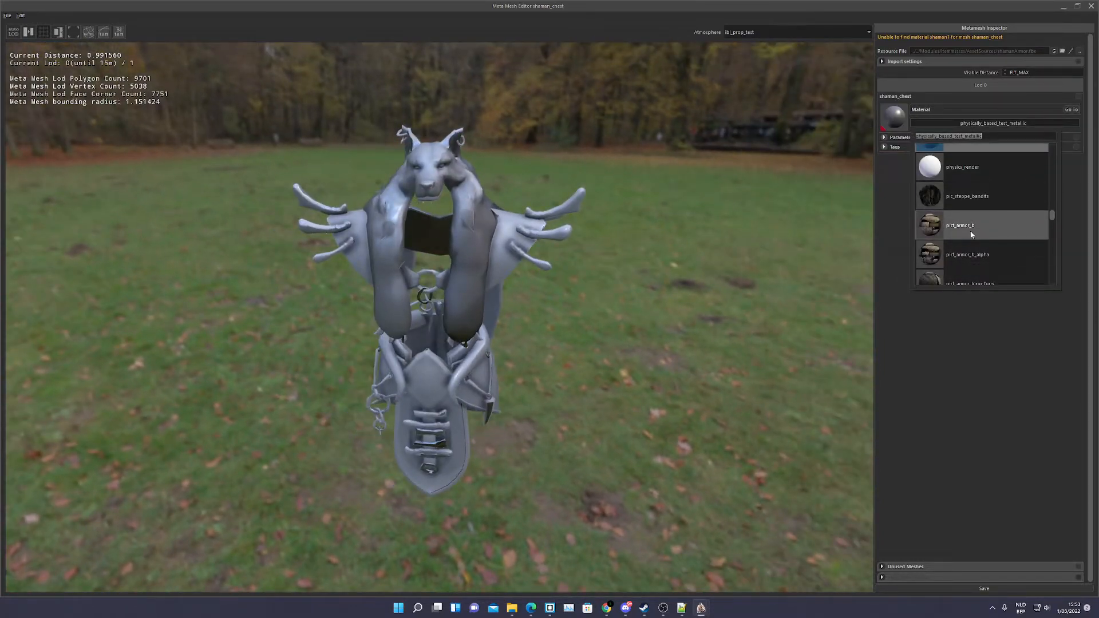
{"action": "type", "text": "metal"}
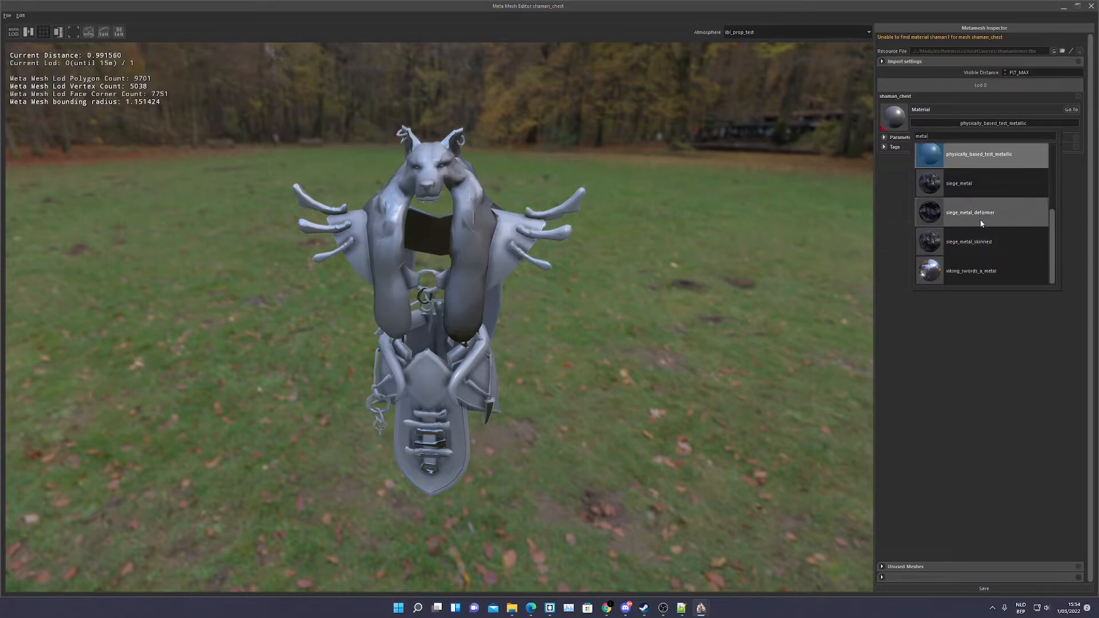
{"action": "left_click", "coordinate": [980, 270]}
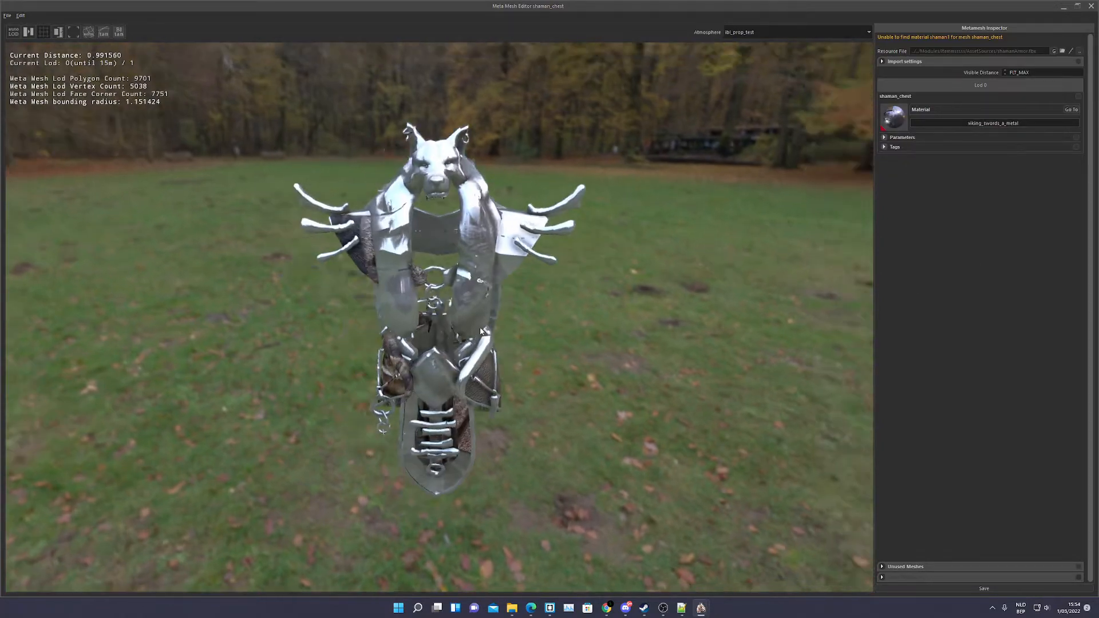
{"action": "left_click_drag", "start_coordinate": [443, 274], "coordinate": [413, 289]}
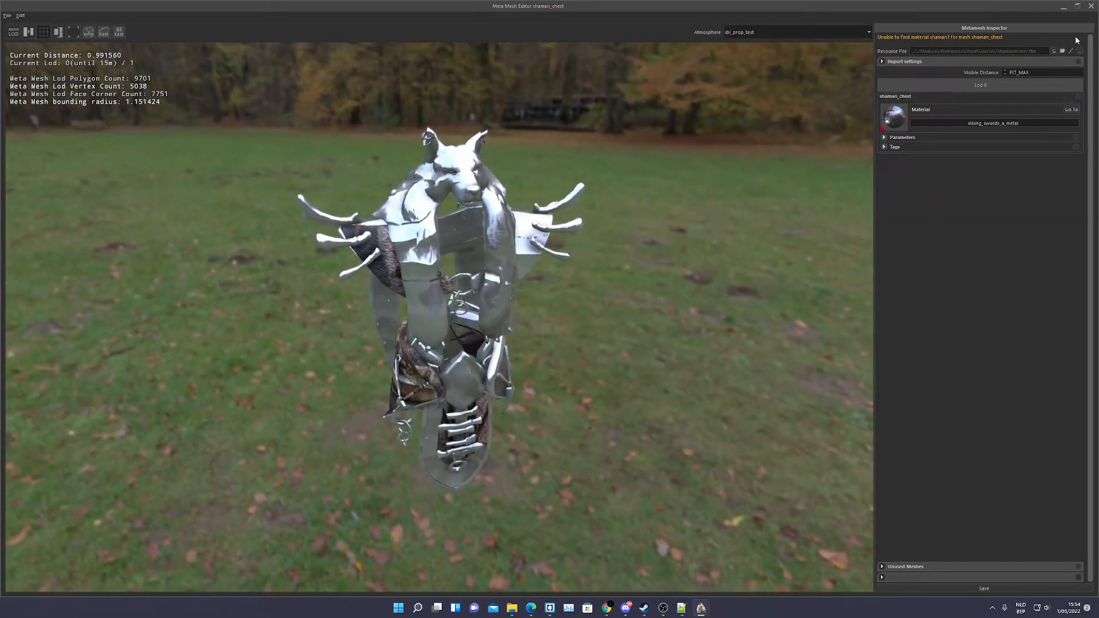
{"action": "left_click", "coordinate": [1090, 7]}
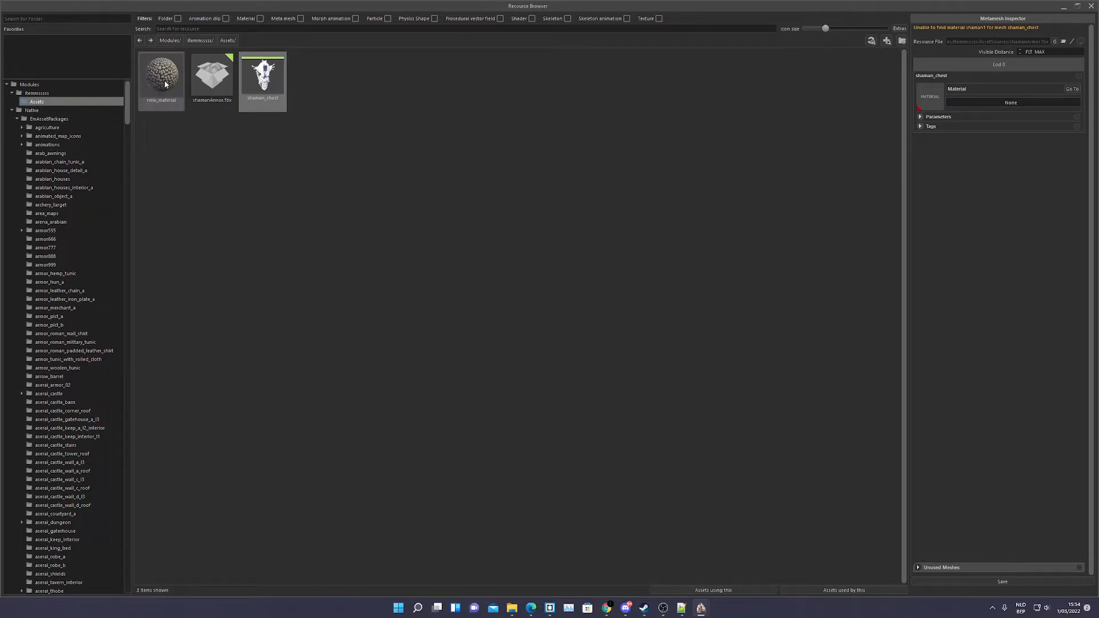
Assign new_material to the shaman_chest mesh in the Metamesh Inspector and save the mesh.
{"action": "left_click", "coordinate": [185, 104]}
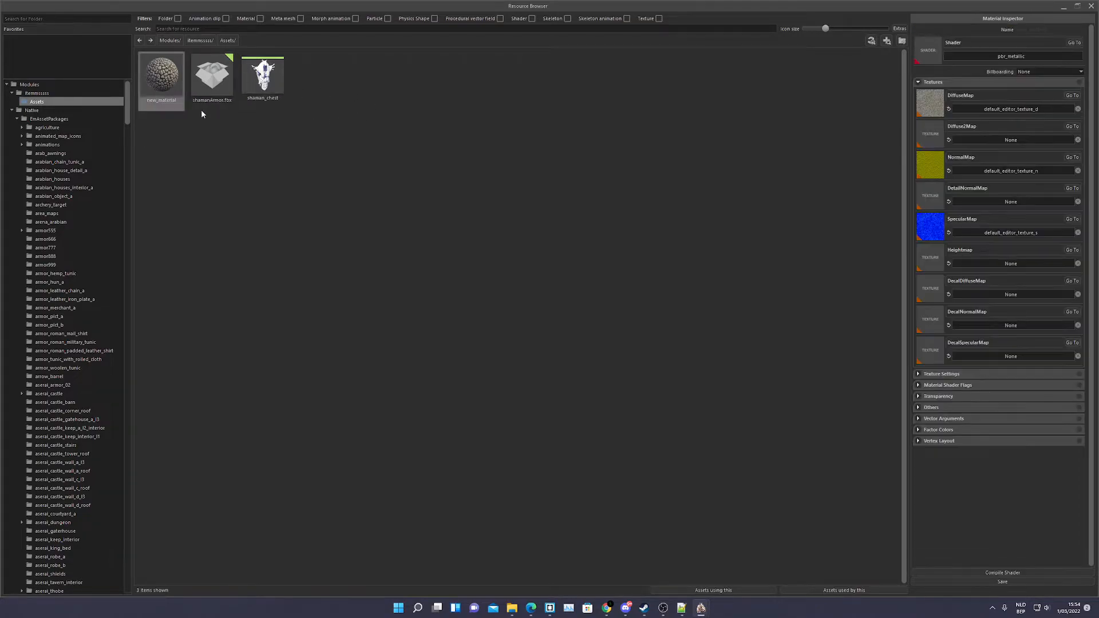
{"action": "left_click", "coordinate": [263, 77]}
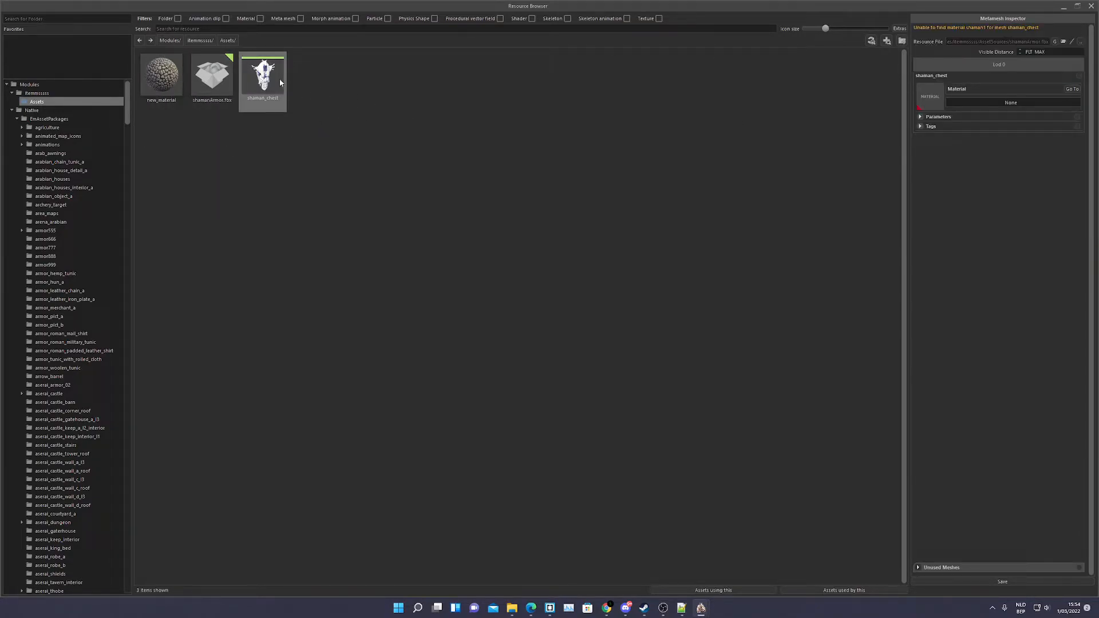
{"action": "left_click", "coordinate": [962, 103]}
{"action": "type", "text": "new"}
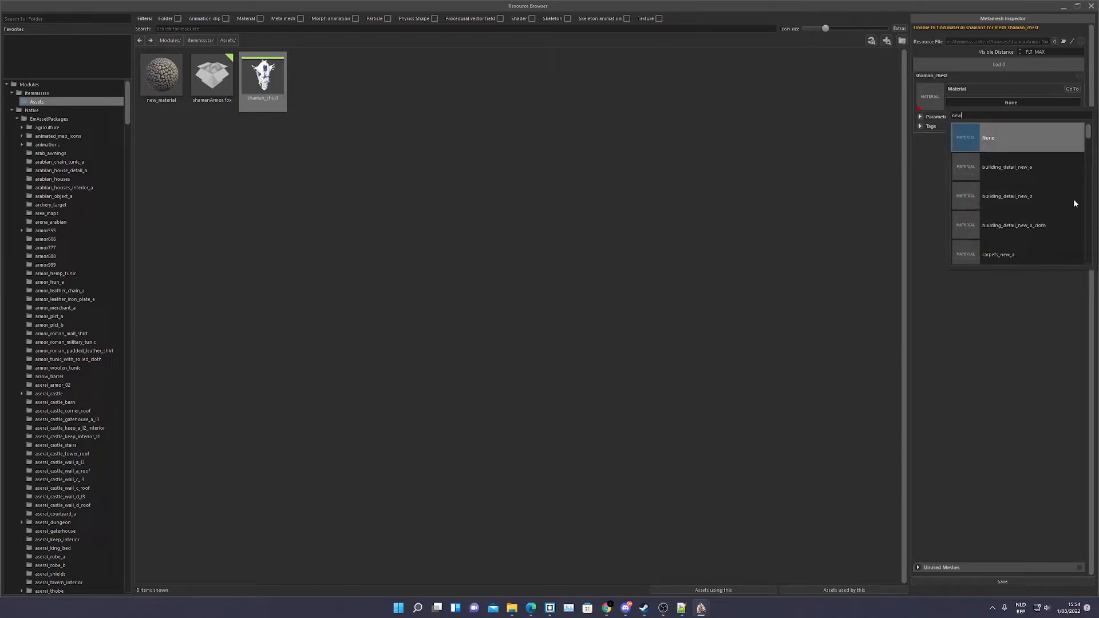
{"action": "type", "text": "_"}
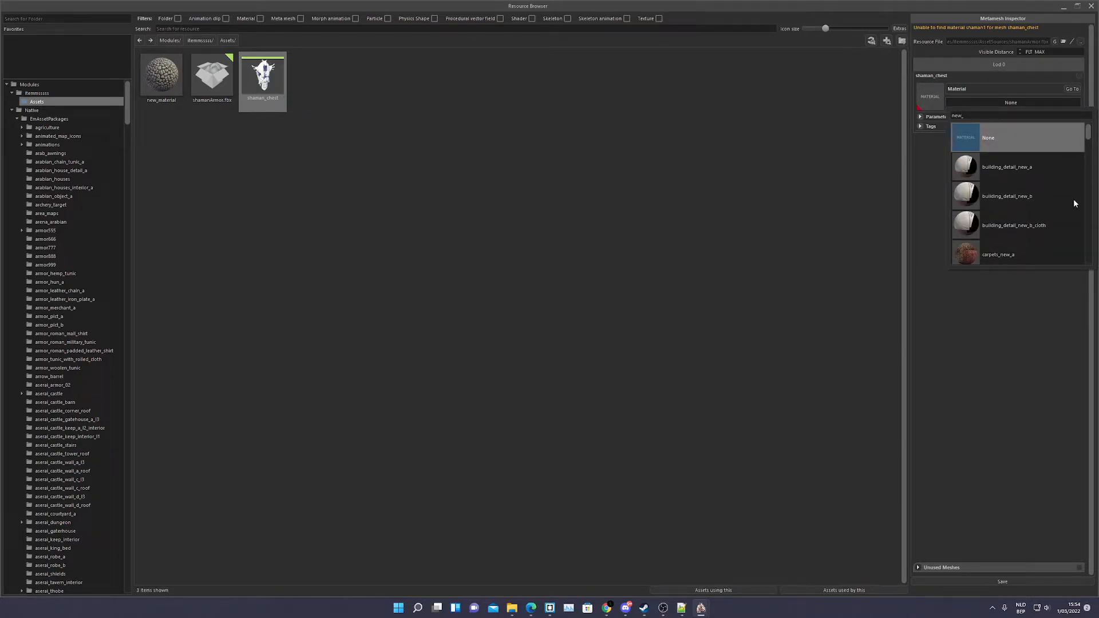
{"action": "type", "text": "ma"}
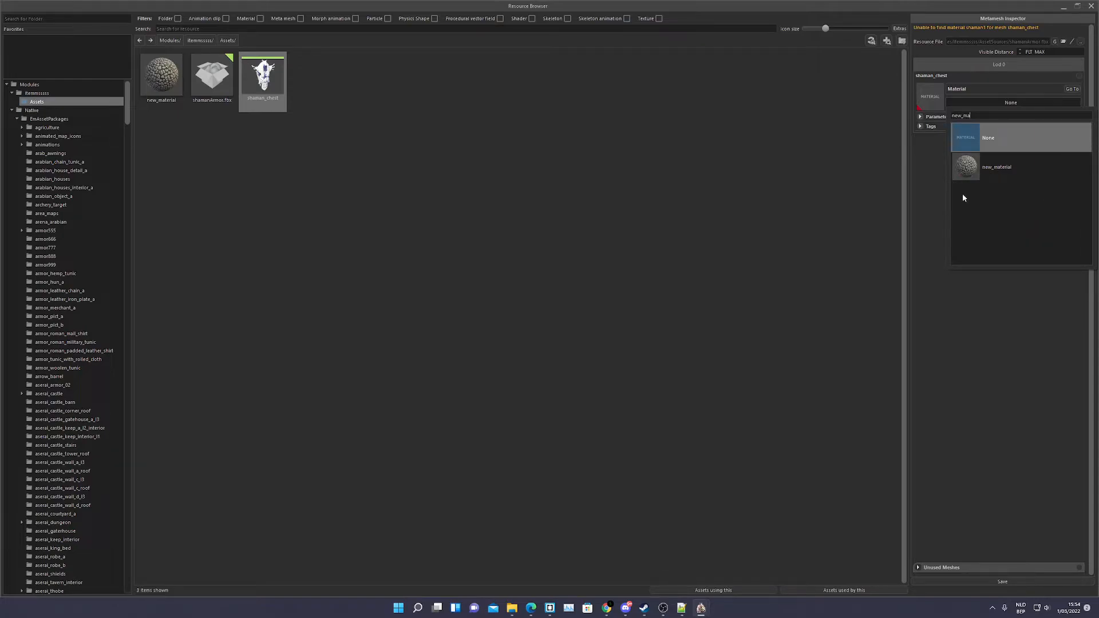
{"action": "left_click", "coordinate": [973, 167]}
{"action": "left_click", "coordinate": [969, 581]}
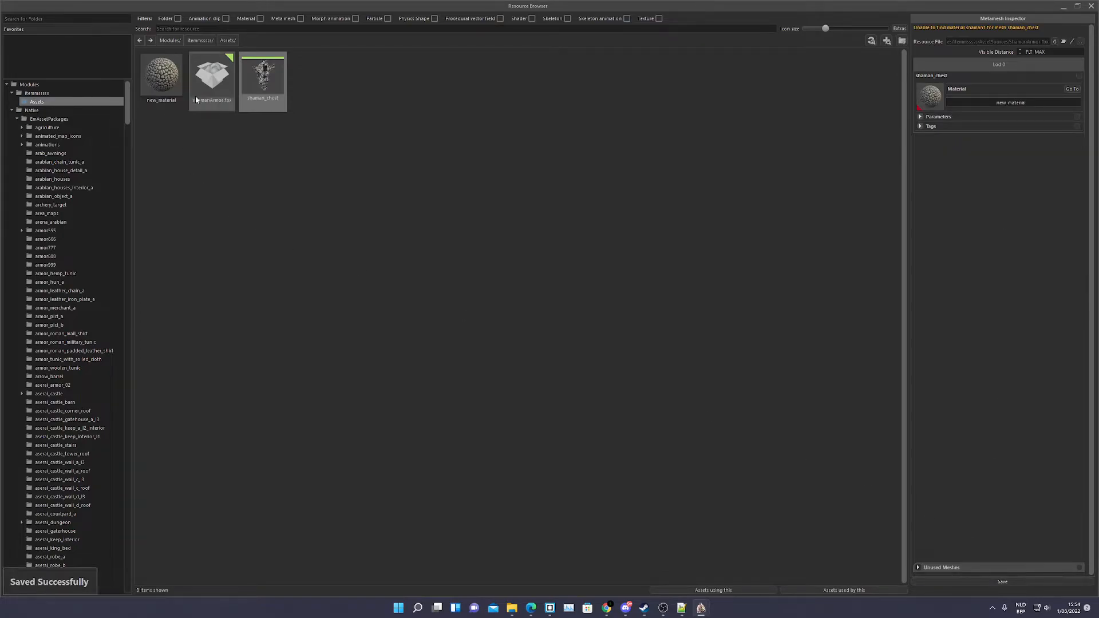
Inspect the shaman_chest mesh with its new_material in the Meta Mesh Editor and close the editor.
{"action": "double_click", "coordinate": [264, 95]}
{"action": "mouse_move", "coordinate": [500, 356]}
{"action": "middle_mouse_down"}
{"action": "mouse_move", "coordinate": [486, 355]}
{"action": "mouse_move", "coordinate": [513, 357]}
{"action": "mouse_move", "coordinate": [500, 347]}
{"action": "middle_mouse_up"}
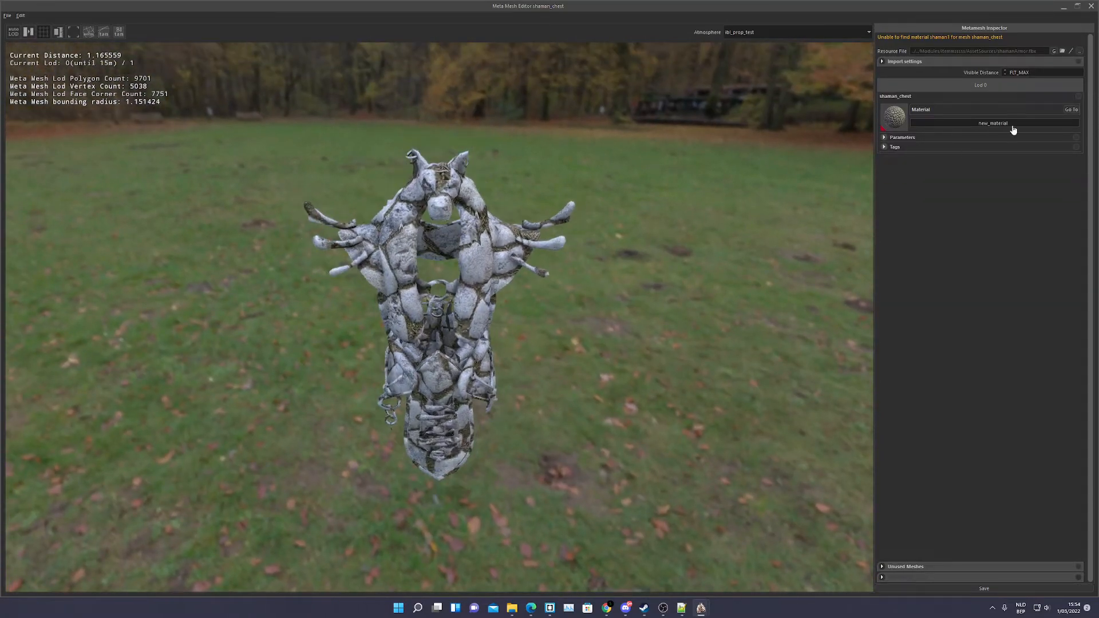
{"action": "left_click", "coordinate": [1091, 6]}
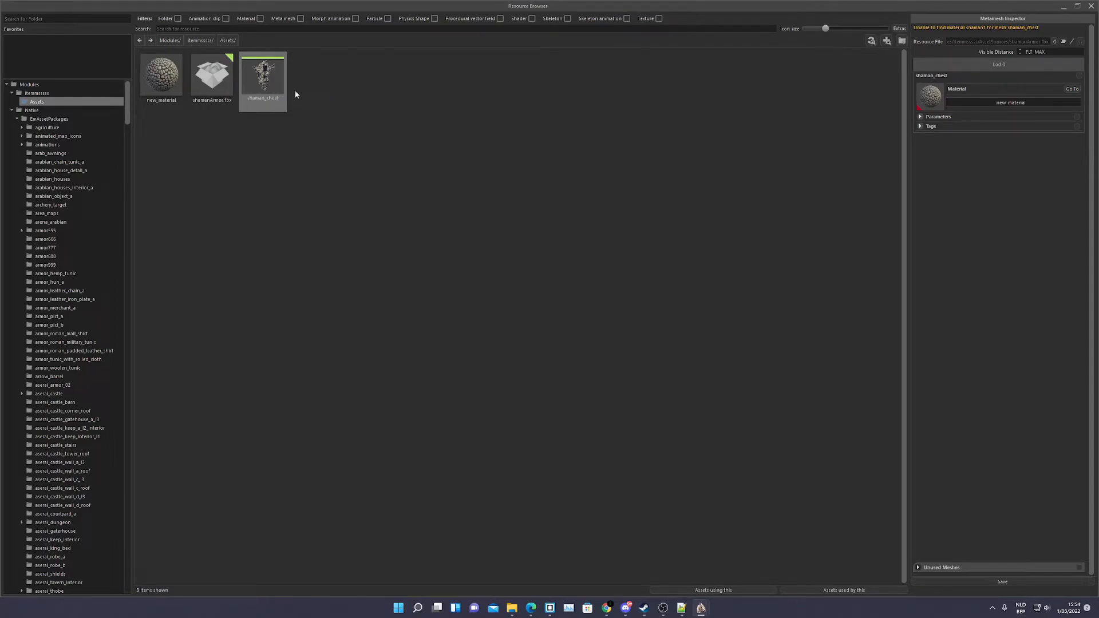
{"action": "double_click", "coordinate": [263, 74]}
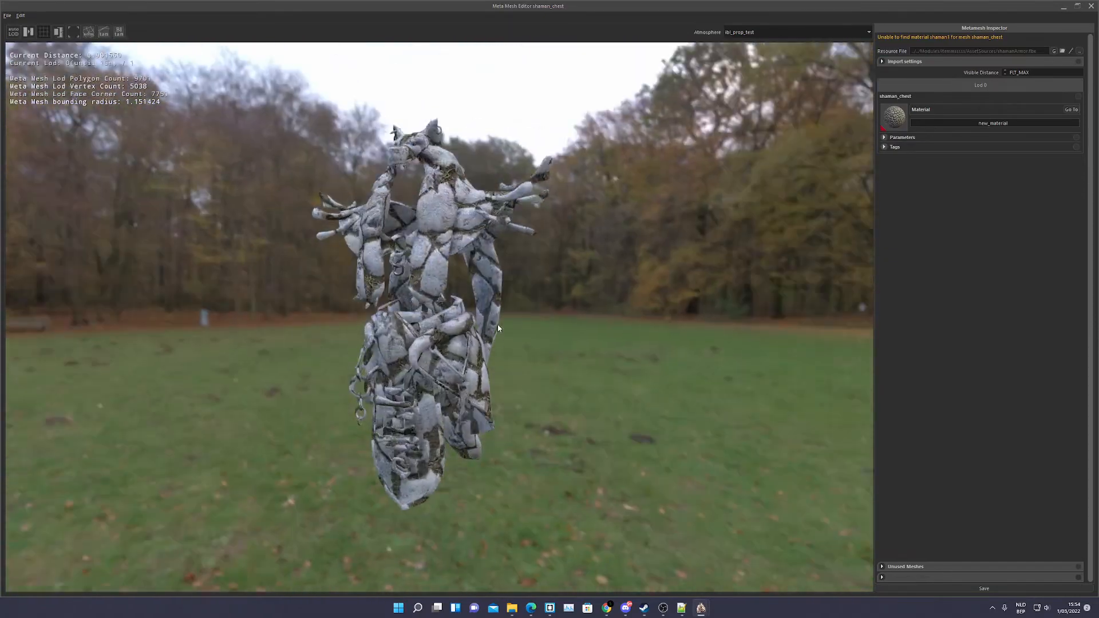
{"action": "left_click", "coordinate": [1091, 6]}
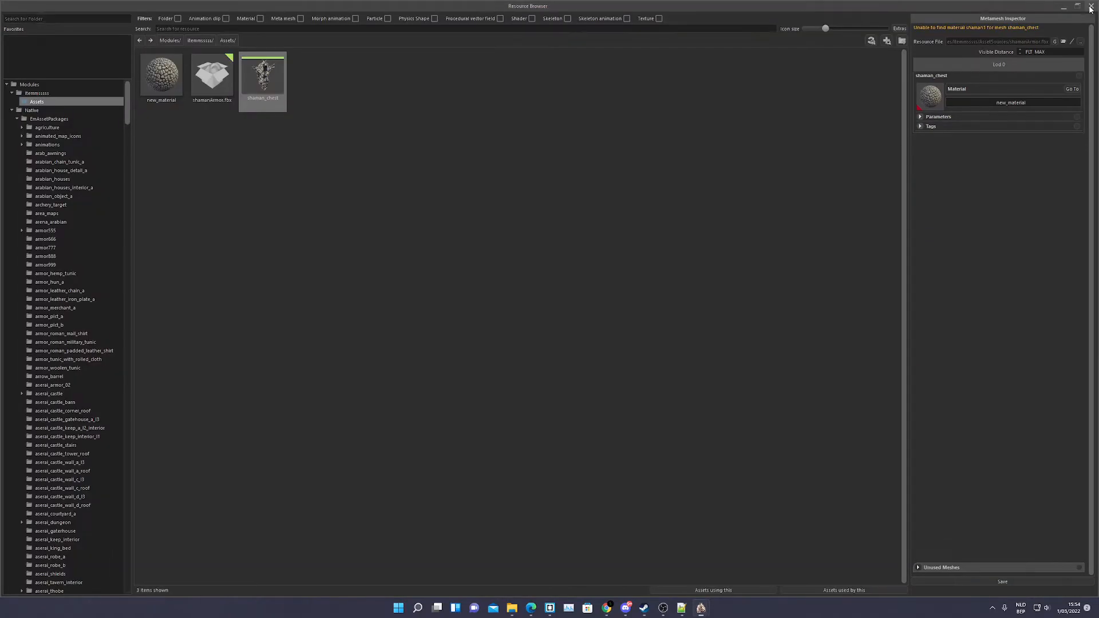
Look at the Cloth Editor from the main scene editor and return to the Resource Browser.
{"action": "right_click", "coordinate": [310, 221]}
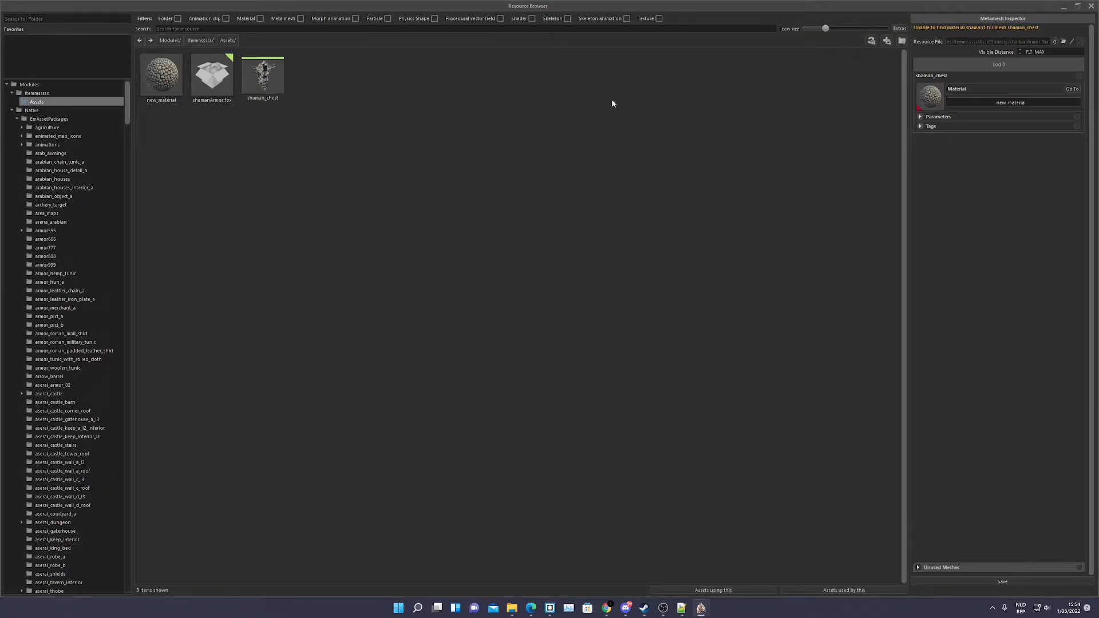
{"action": "left_click", "coordinate": [1089, 7]}
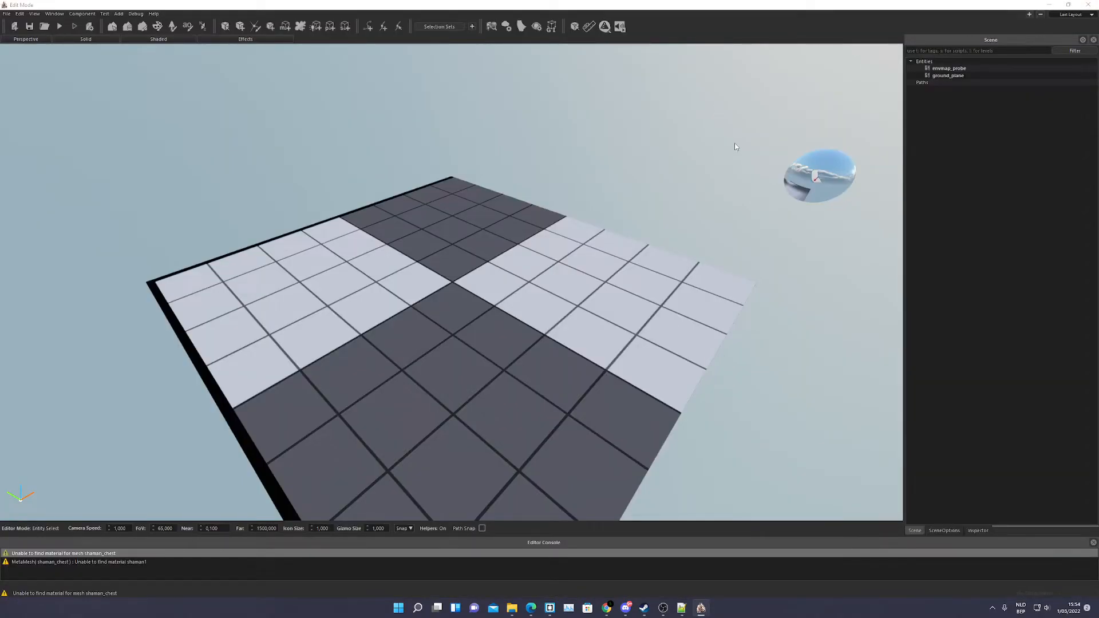
{"action": "left_click", "coordinate": [521, 27]}
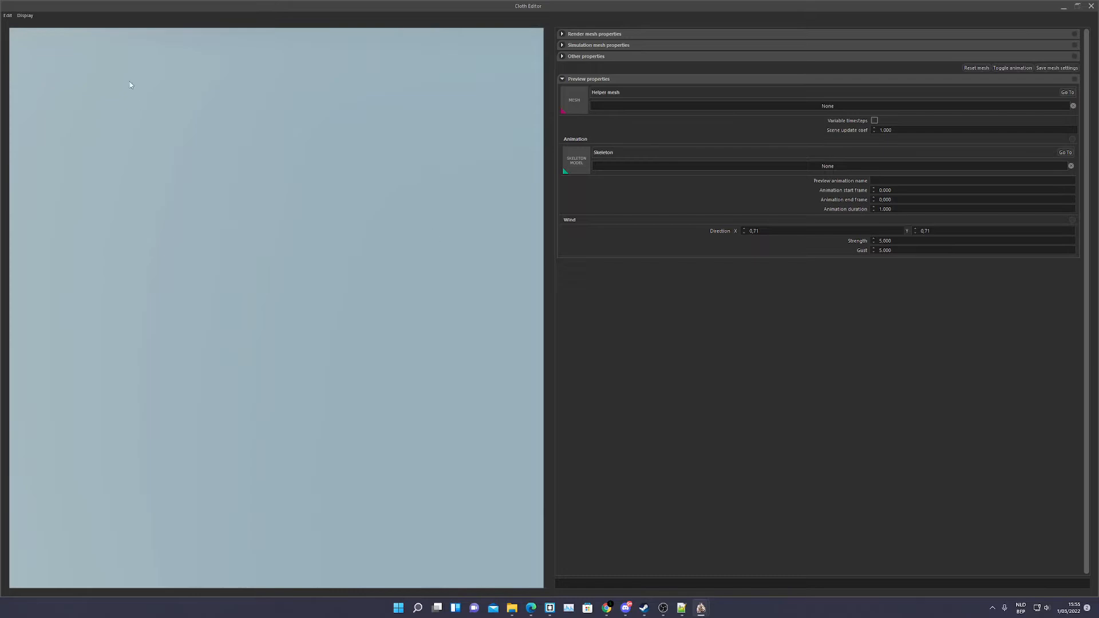
{"action": "left_click", "coordinate": [1087, 5]}
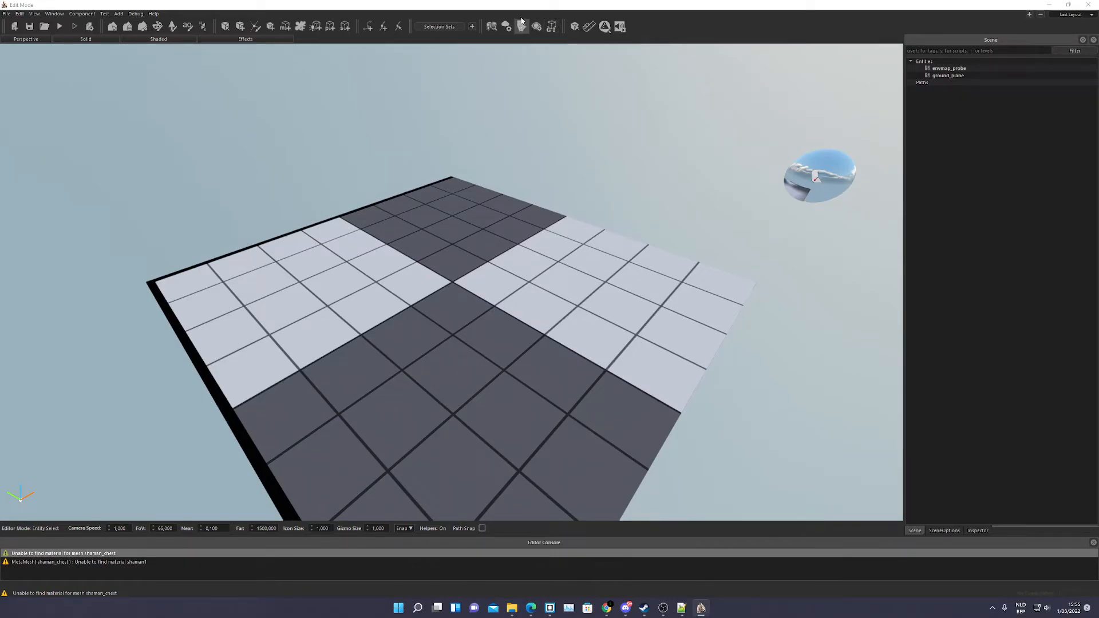
{"action": "left_click", "coordinate": [491, 28]}
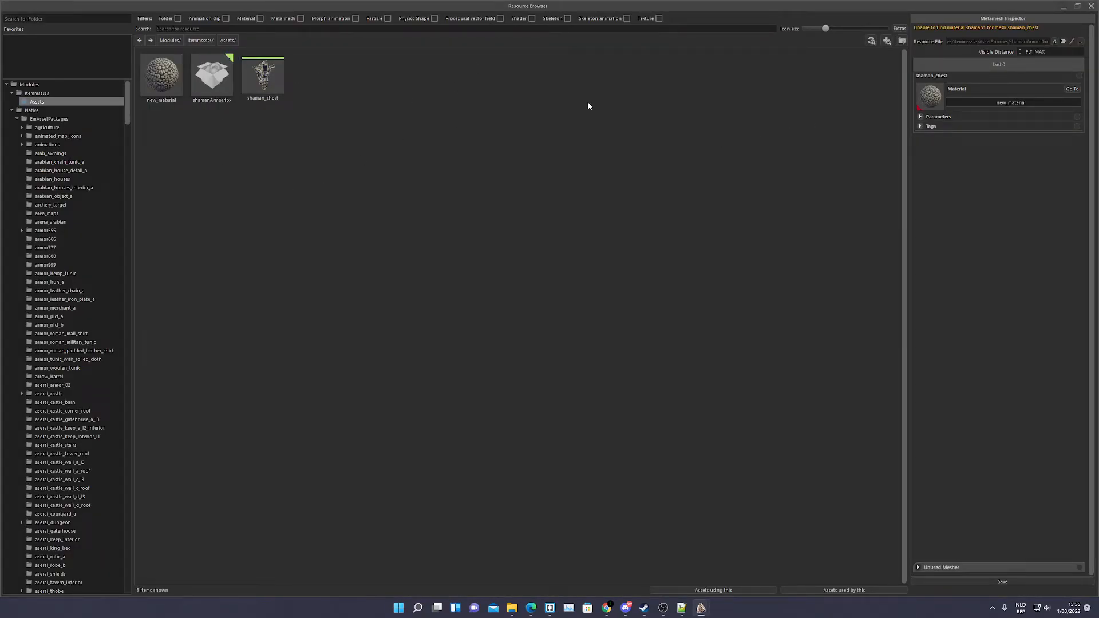
Browse Native's armor777 folder, view imperial_lamellar_b_converted in the Meta Mesh Editor and close the editor.
{"action": "left_click", "coordinate": [43, 247]}
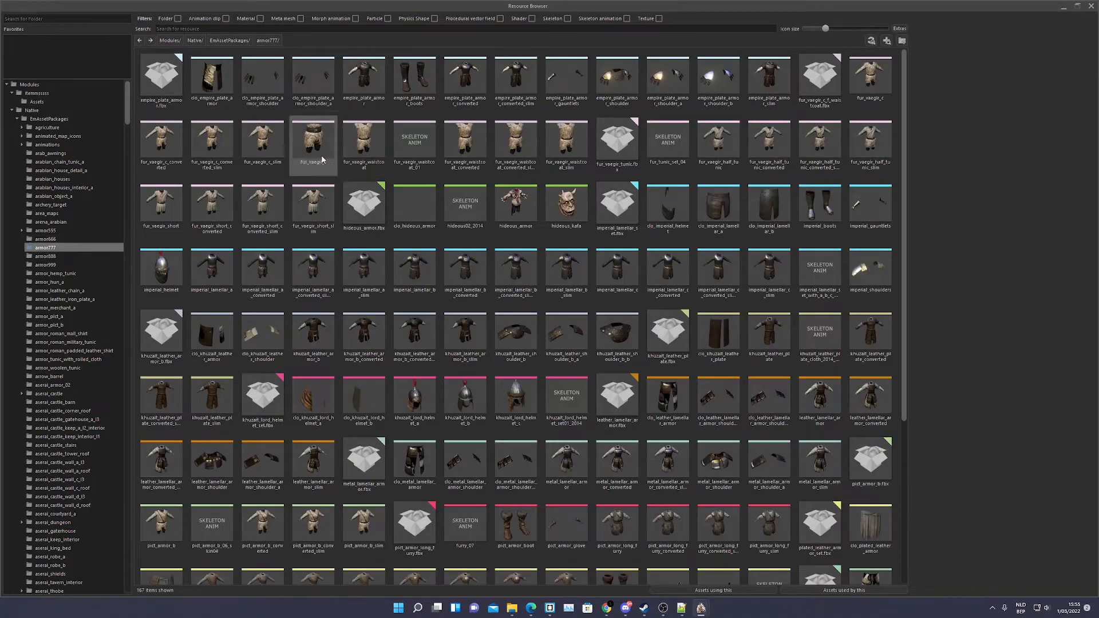
{"action": "left_click", "coordinate": [474, 258]}
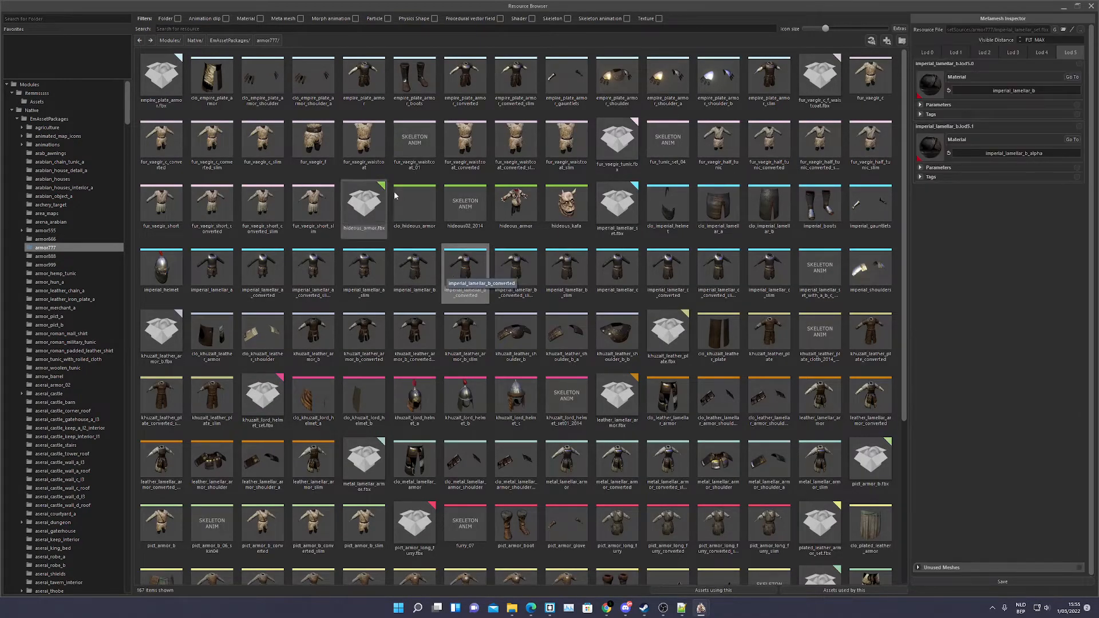
{"action": "right_click", "coordinate": [467, 272]}
{"action": "double_click", "coordinate": [470, 259]}
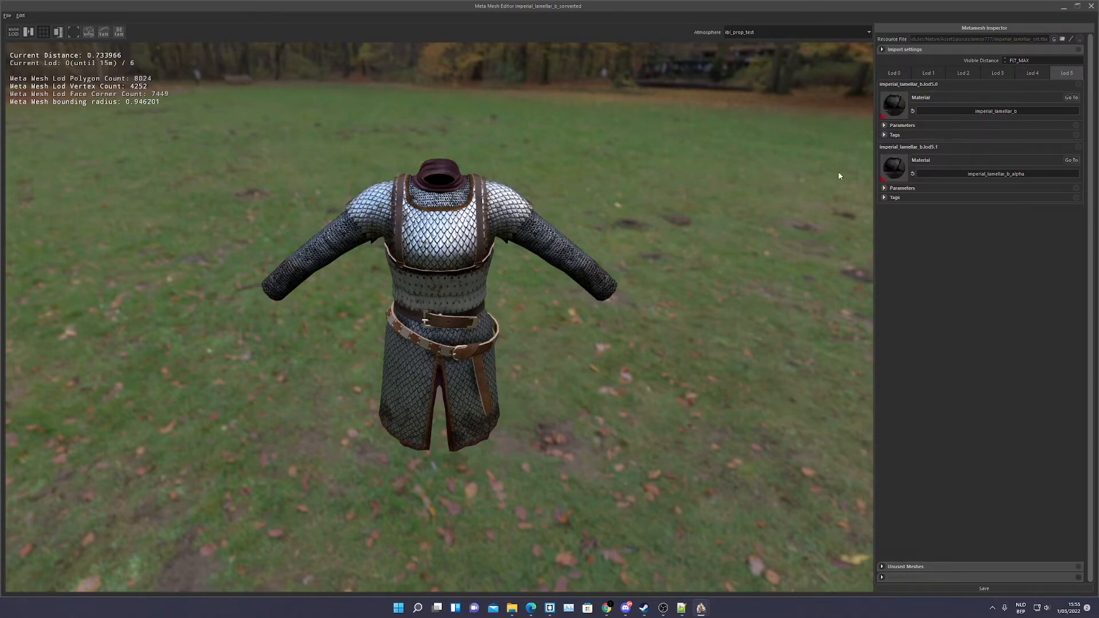
{"action": "left_click", "coordinate": [1090, 7]}
Open the hideous_kafa mesh from the armor777 folder in the Meta Mesh Editor and view the head model.
{"action": "scroll", "coordinate": [506, 259], "scroll_direction": "down", "scroll_amount": 1}
{"action": "double_click", "coordinate": [568, 176]}
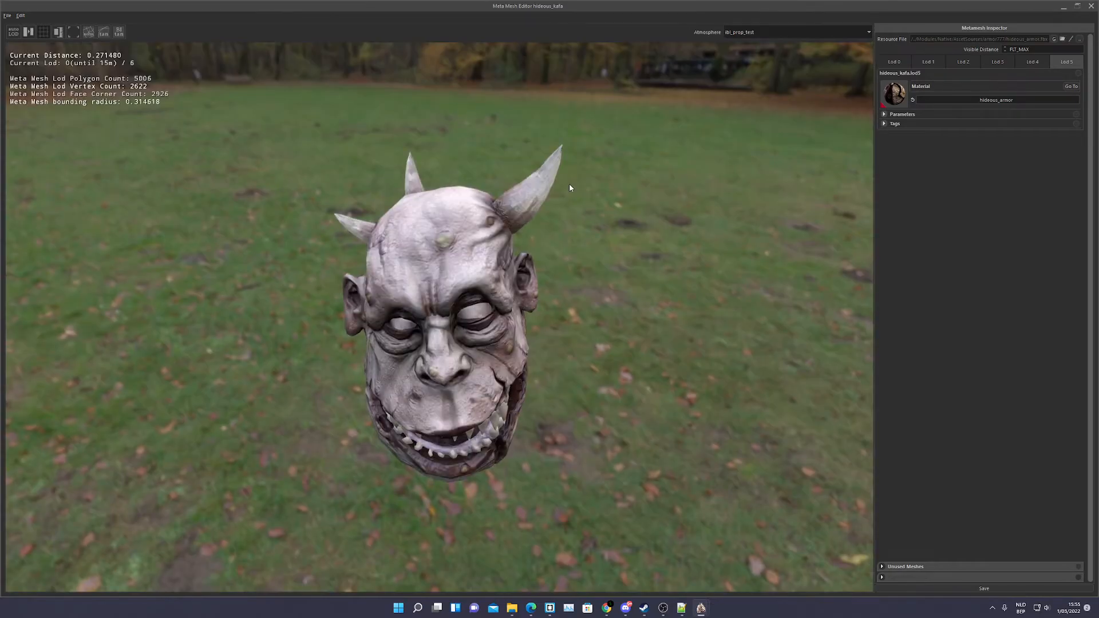
{"action": "middle_click_drag", "start_coordinate": [603, 332], "coordinate": [603, 332]}
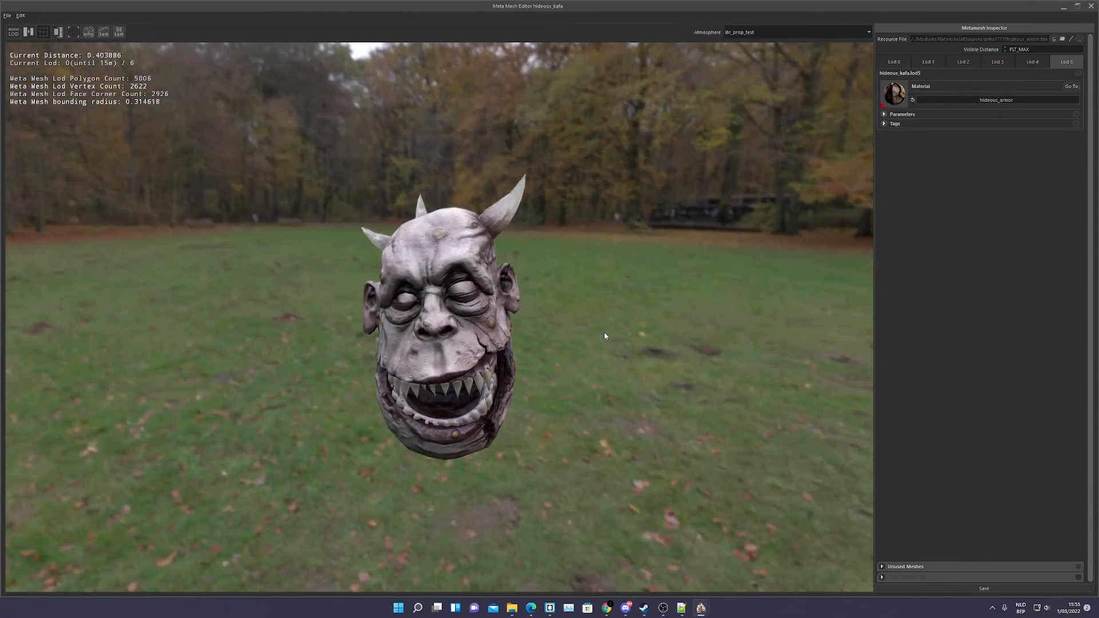
Compare hideous_kafa's levels of detail from Lod 0 to Lod 3, return to Lod 0 and close the Meta Mesh Editor.
{"action": "left_click", "coordinate": [892, 65]}
{"action": "left_click", "coordinate": [923, 64]}
{"action": "left_click", "coordinate": [967, 62]}
{"action": "left_click", "coordinate": [982, 62]}
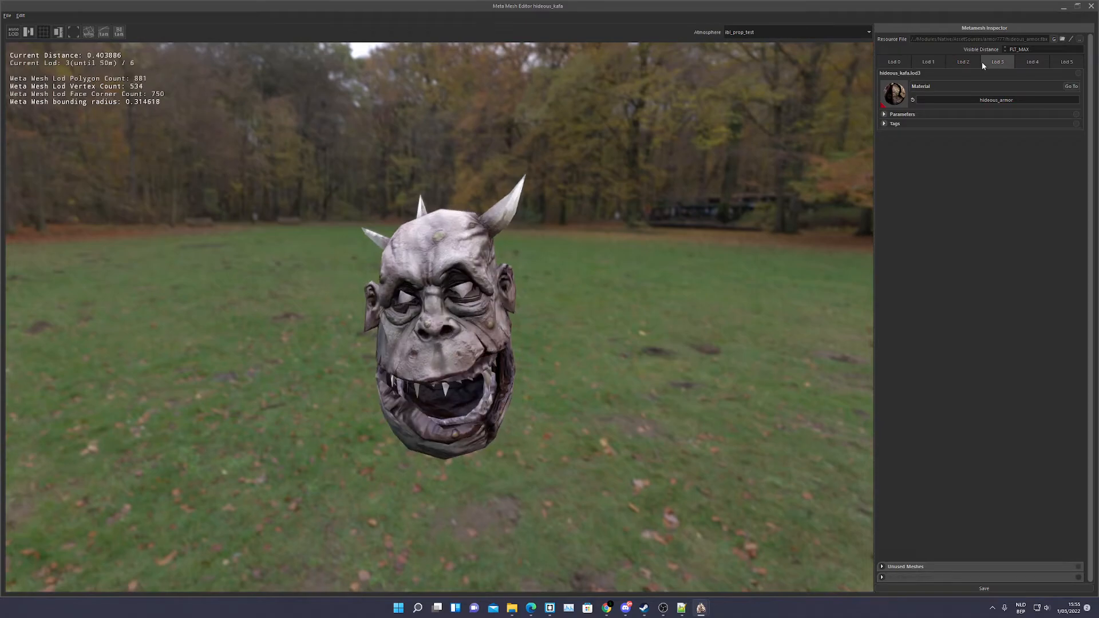
{"action": "left_click", "coordinate": [897, 64]}
{"action": "middle_click_drag", "start_coordinate": [572, 290], "coordinate": [585, 296]}
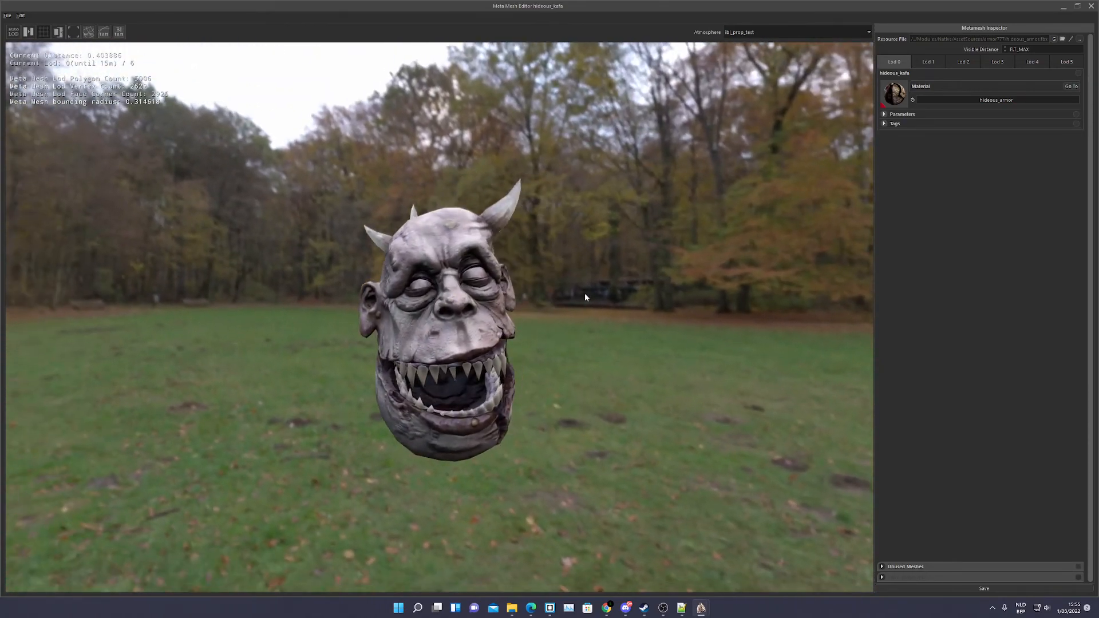
{"action": "left_click", "coordinate": [1091, 6]}
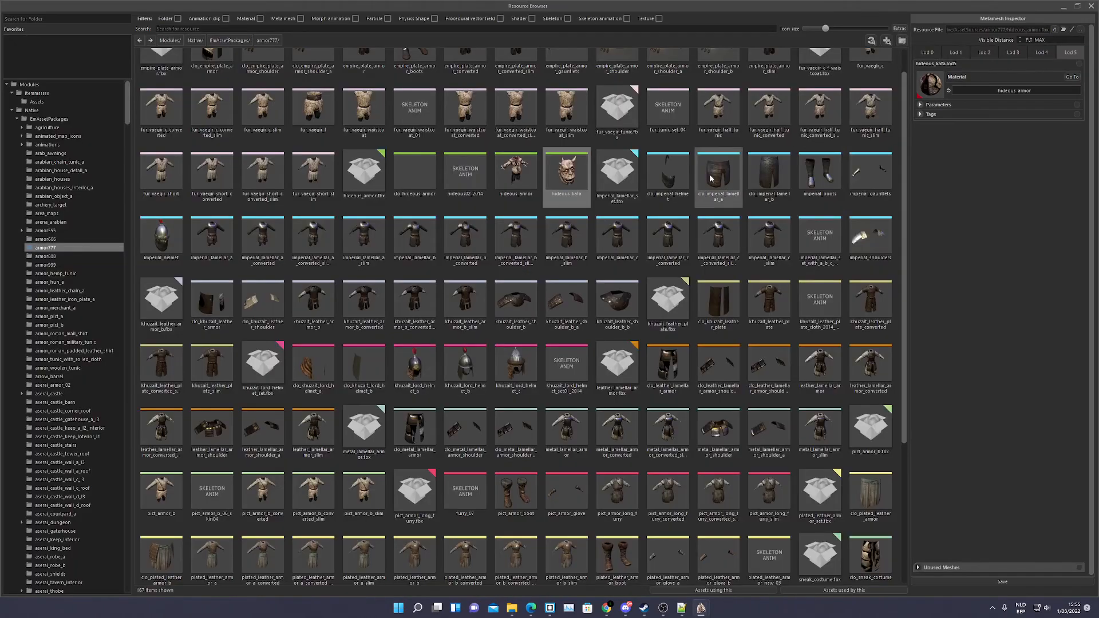
Reopen hideous_kafa in the Meta Mesh Editor for another look and return to the Resource Browser.
{"action": "scroll", "coordinate": [548, 291], "scroll_direction": "up", "scroll_amount": 1}
{"action": "scroll", "coordinate": [548, 291], "scroll_direction": "up", "scroll_amount": 1}
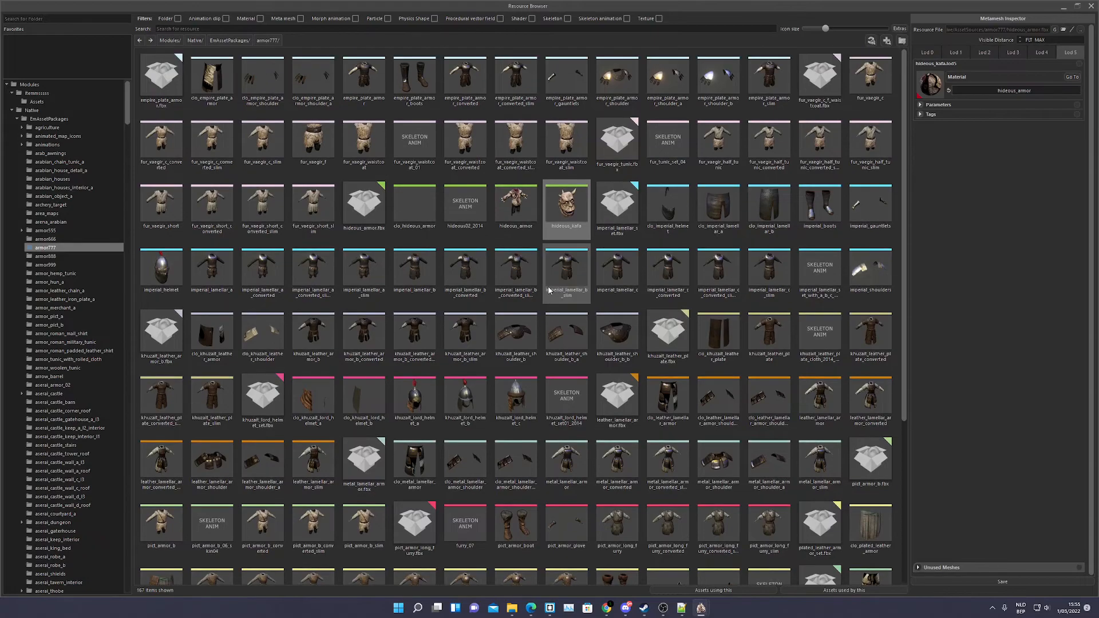
{"action": "double_click", "coordinate": [589, 229]}
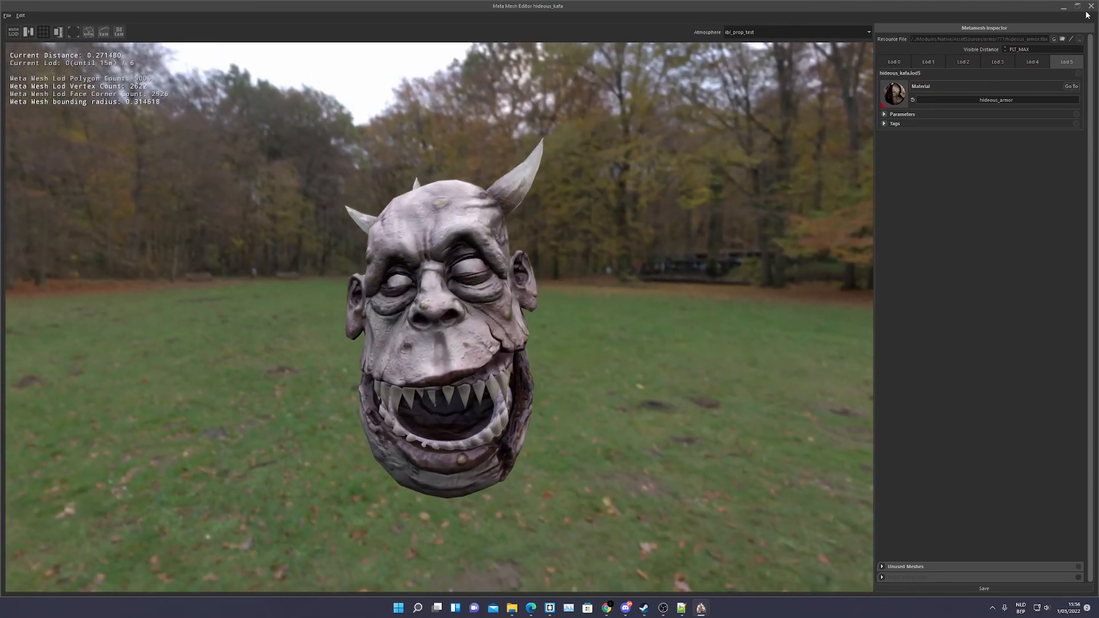
{"action": "left_click", "coordinate": [1090, 7]}
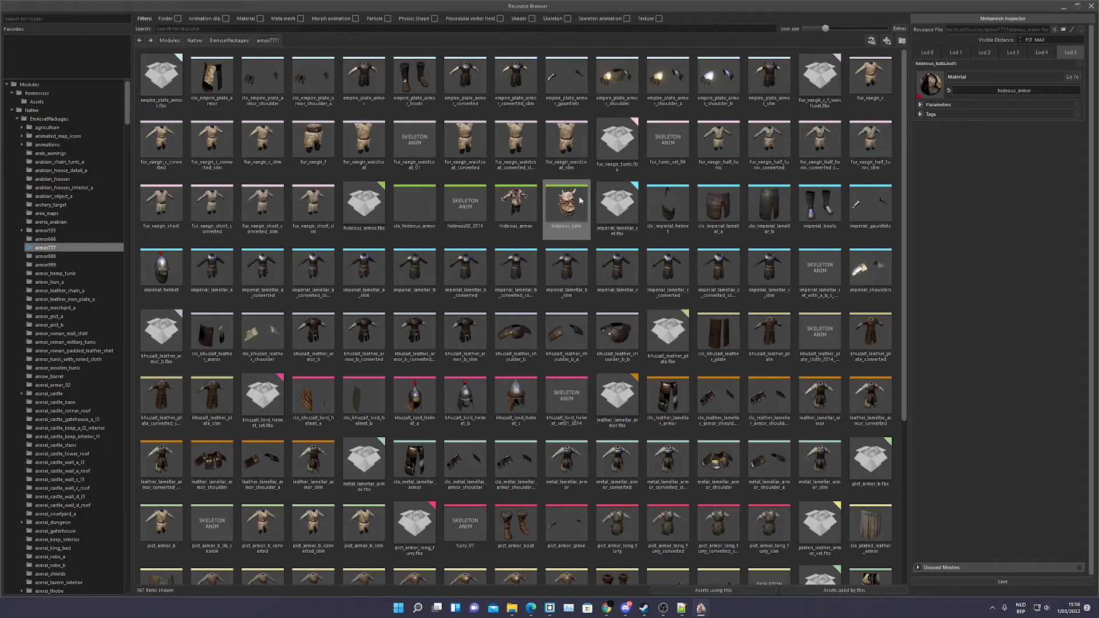
Browse further through the armor777 assets and close the Resource Browser to return to the scene editor.
{"action": "scroll", "coordinate": [669, 258], "scroll_direction": "down", "scroll_amount": 1}
{"action": "scroll", "coordinate": [676, 259], "scroll_direction": "down", "scroll_amount": 3}
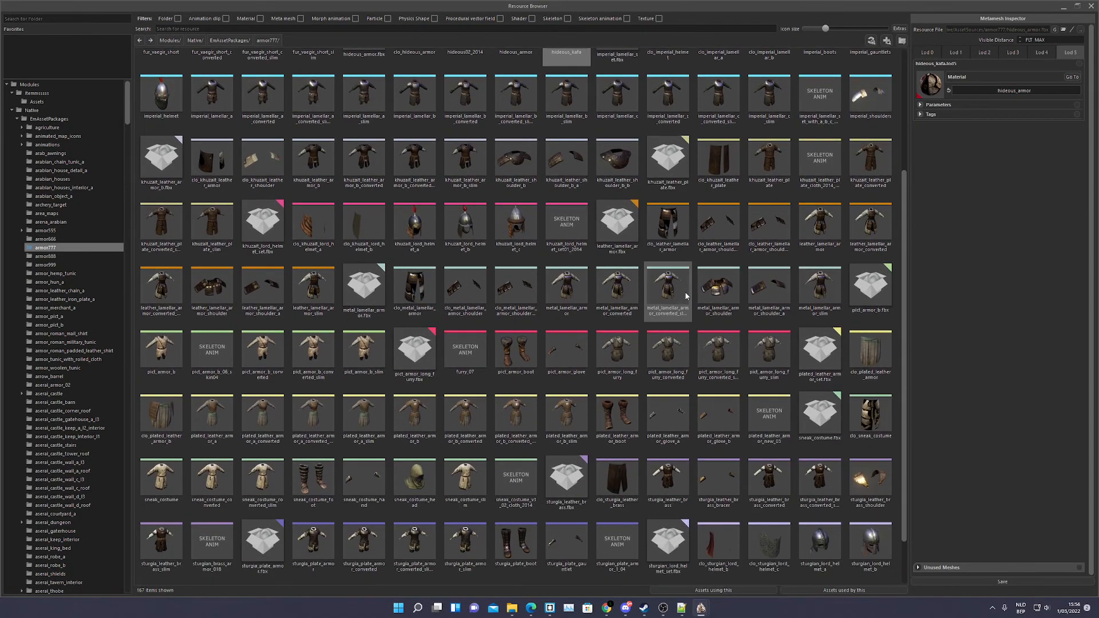
{"action": "left_click", "coordinate": [1091, 6]}
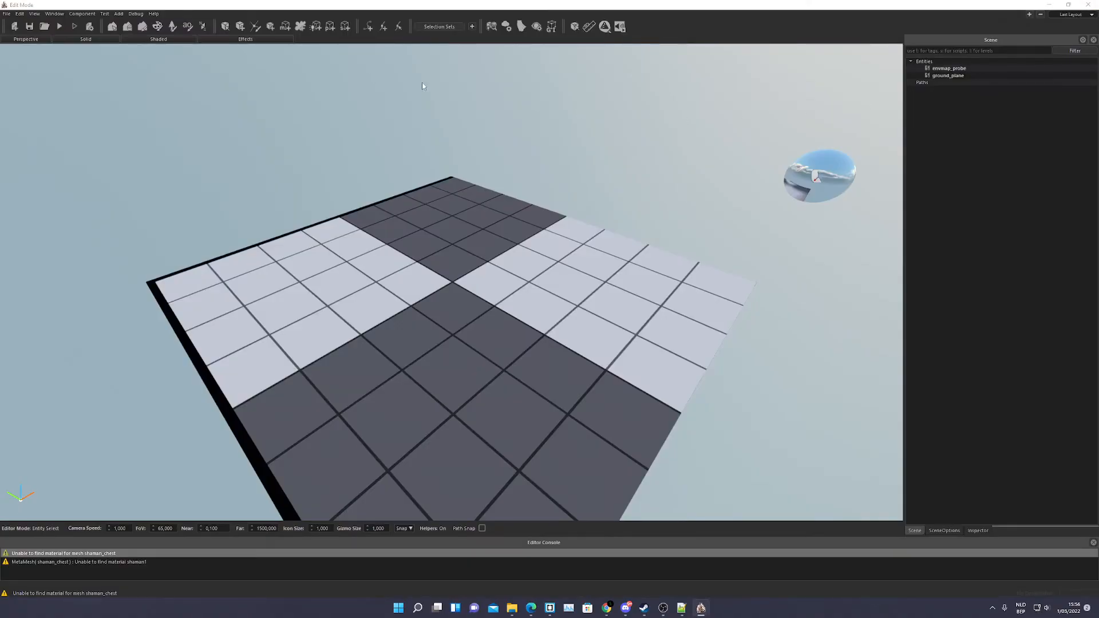